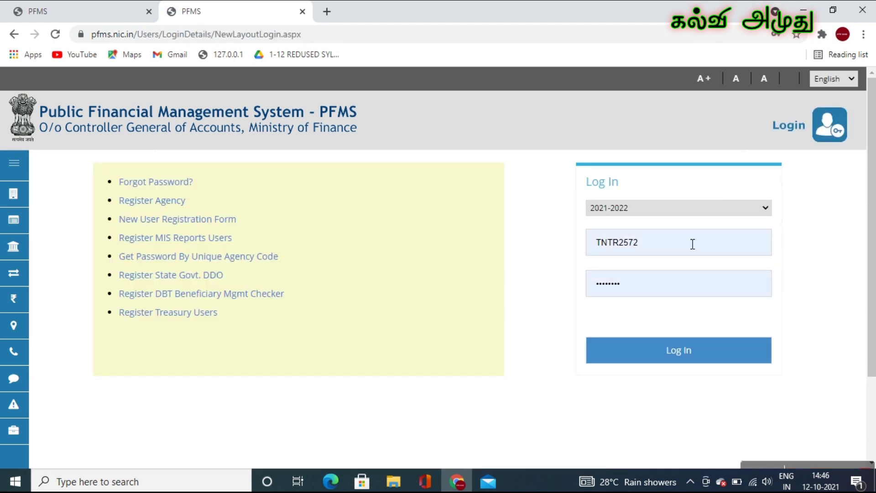
Log in using the saved username and password of the account whose username starts with "acc".
left_click(657, 252)
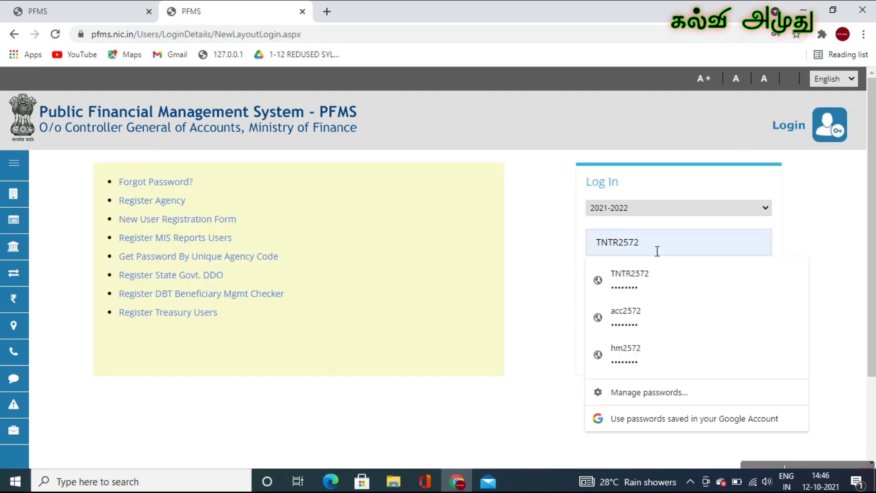
key("BackSpace")
key("BackSpace")
key("BackSpace")
key("BackSpace")
key("BackSpace")
key("BackSpace")
key("BackSpace")
key("BackSpace")
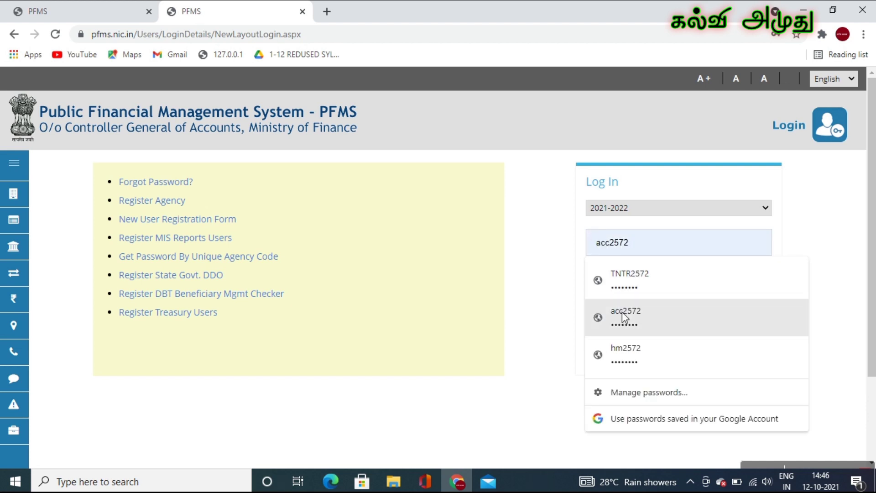
left_click(623, 311)
left_click(630, 345)
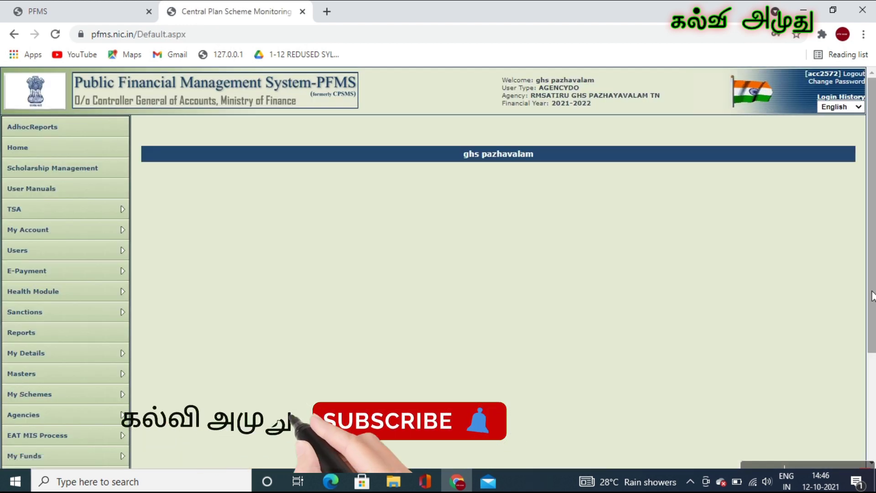
Open a new expenditure entry and set its scheme to TN161 - SAMAGRA SHIKSHA TN [3667].
scroll(872, 296, "down", 3)
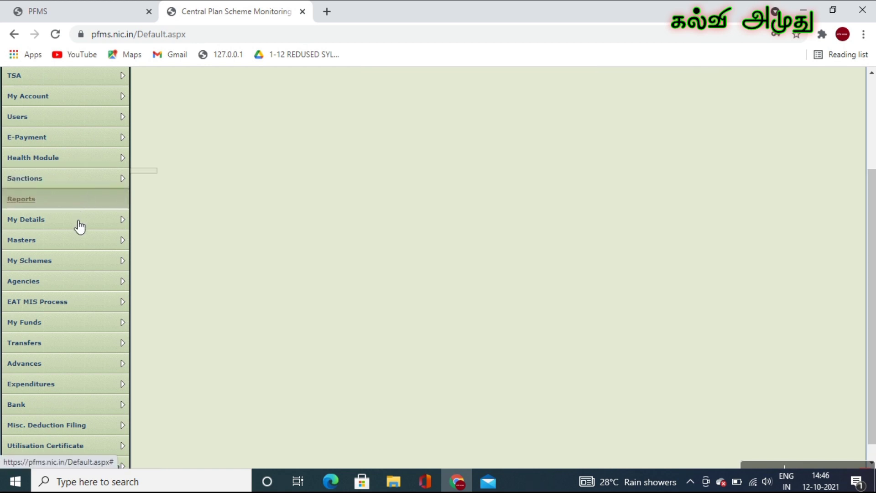
mouse_move(86, 389)
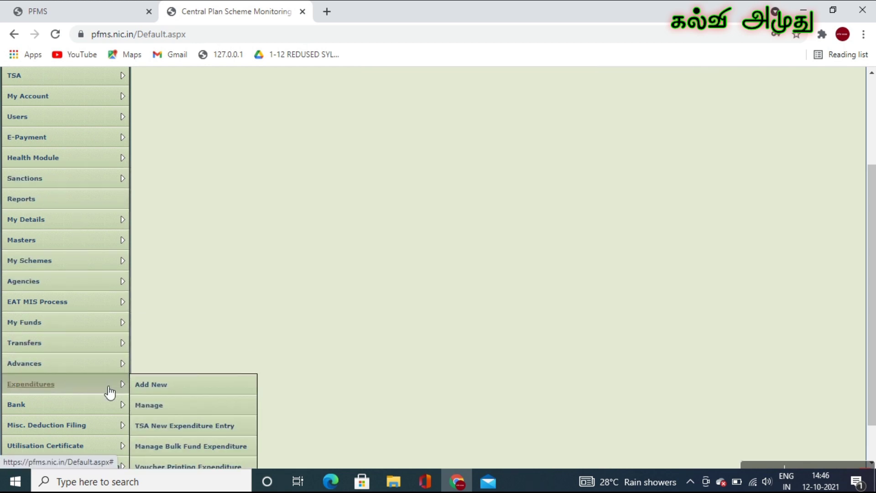
left_click(160, 390)
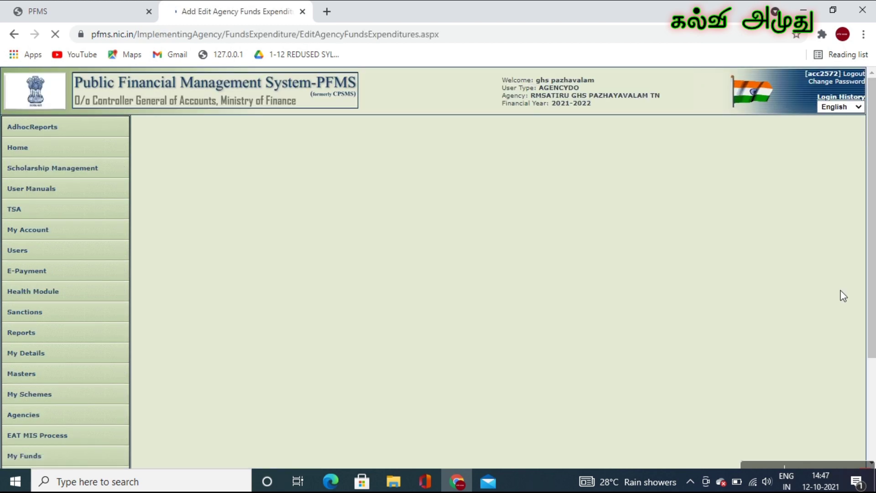
scroll(873, 319, "down", 1)
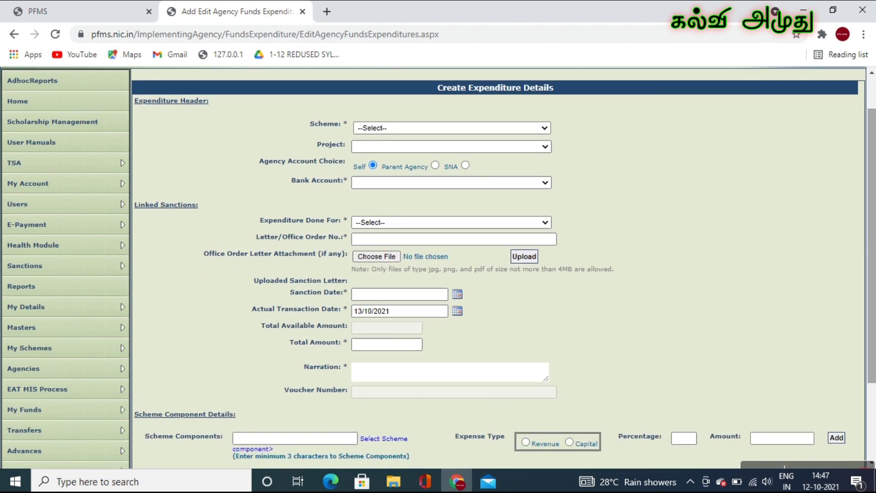
left_click(545, 129)
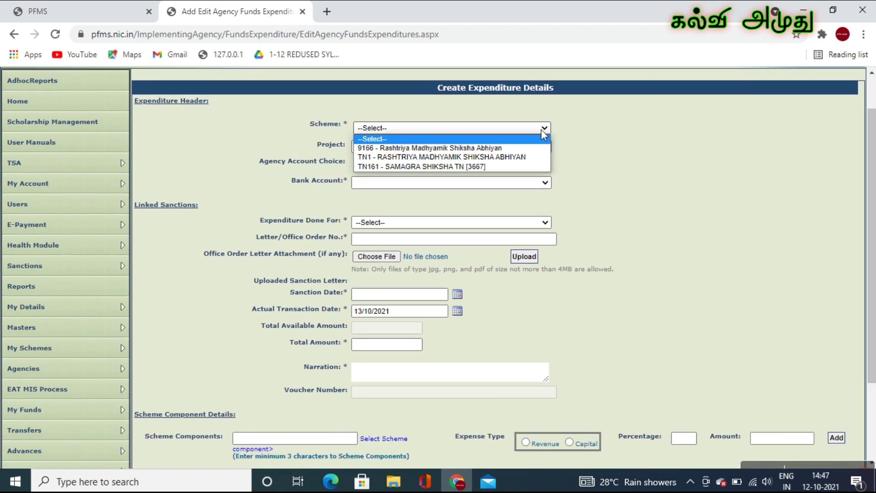
left_click(492, 165)
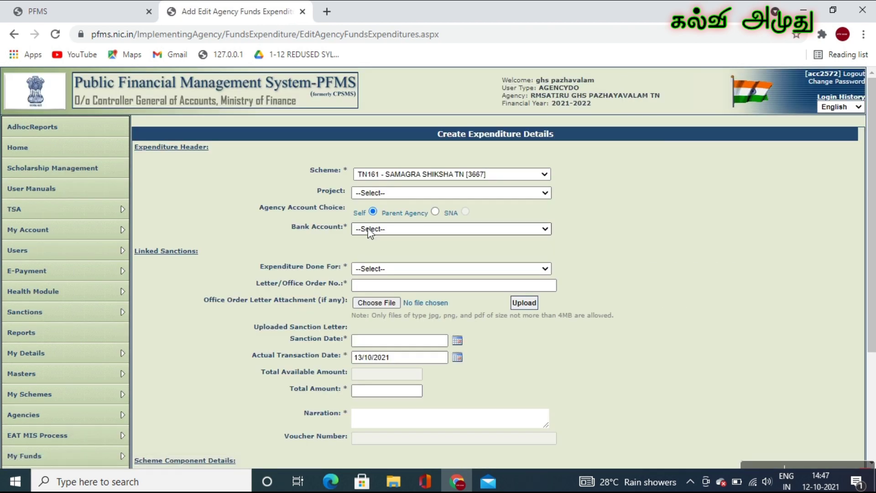
Choose the SMDC GOVT HIGH SCHOOL bank account and set Expenditure Done For to Vendors.
left_click(368, 229)
left_click(373, 248)
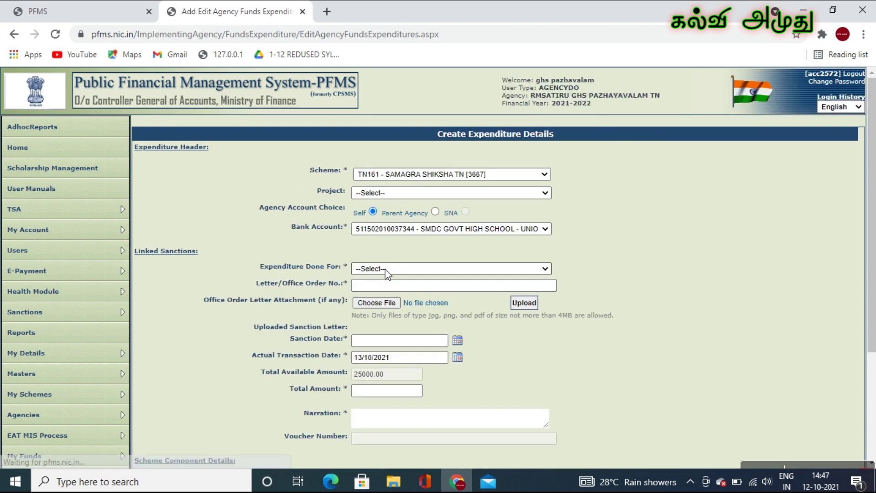
left_click(385, 269)
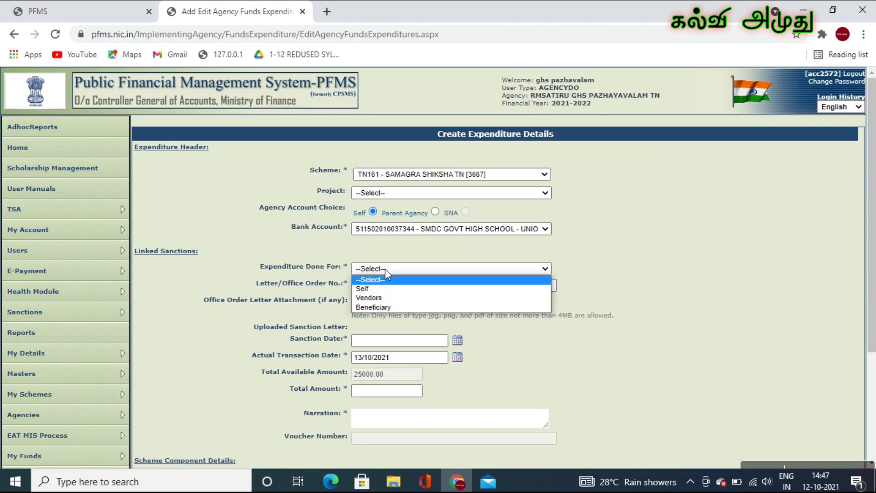
left_click(375, 297)
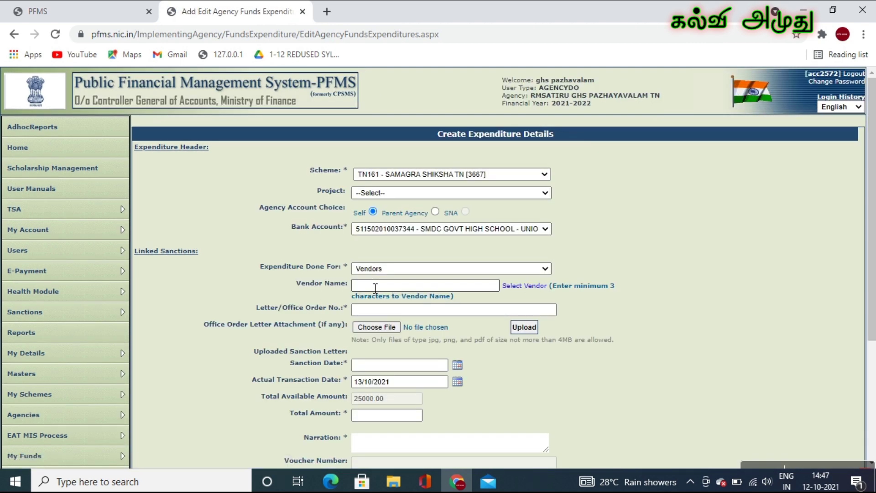
left_click(375, 288)
type("m")
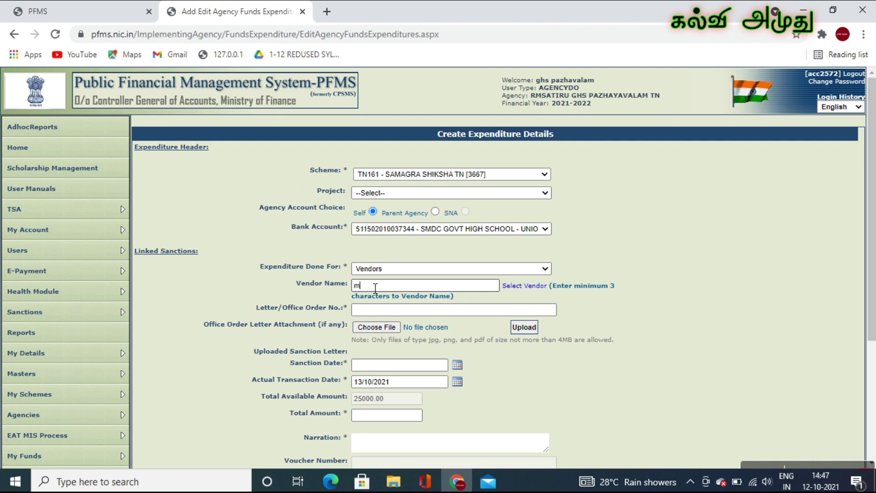
type("op")
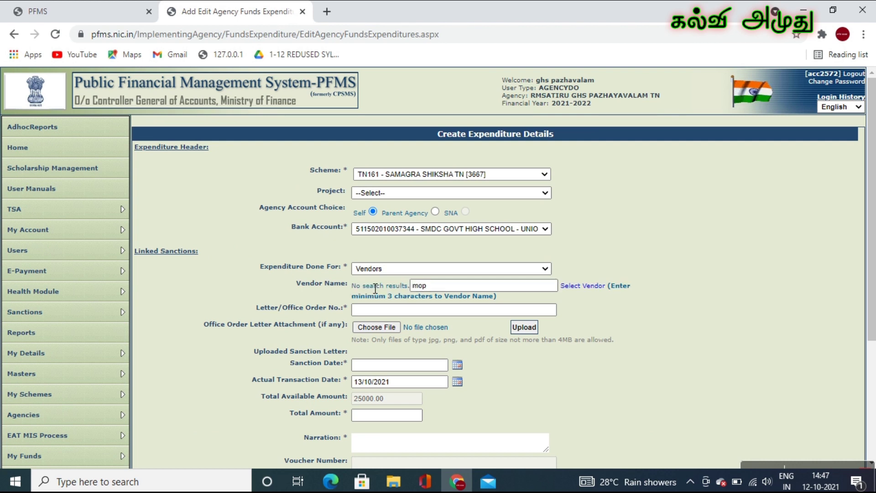
type("r")
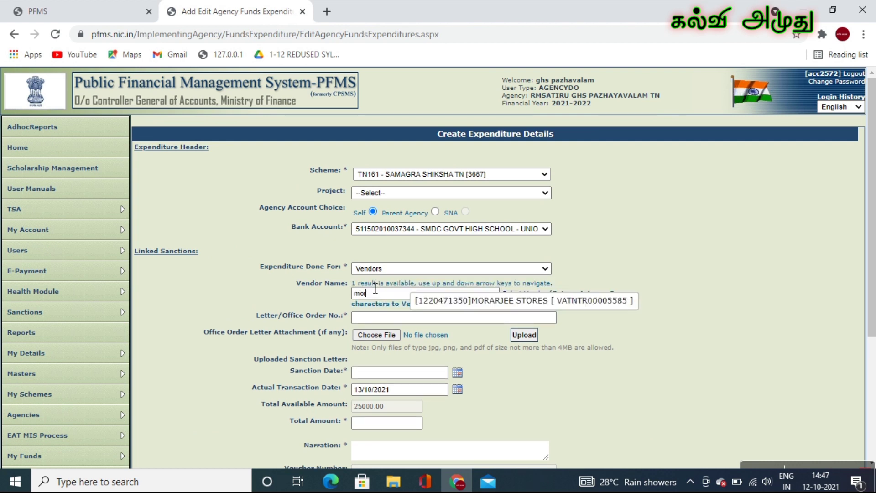
key("BackSpace")
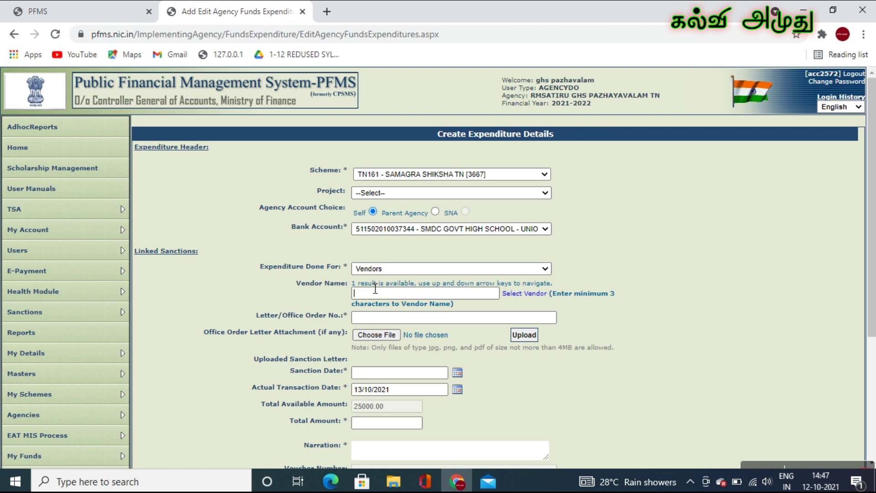
Select the individual vendor by name and enter "hmproceeding 2/2021" as the Letter/Office Order No.
type("senth")
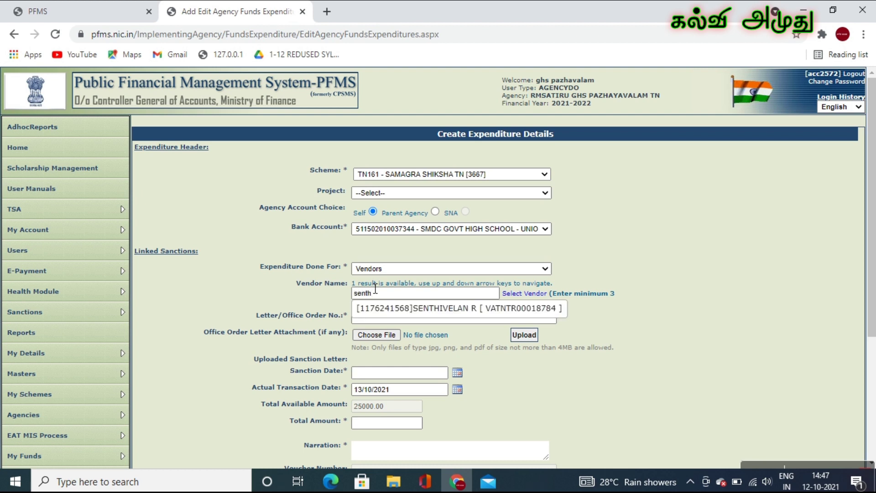
left_click(400, 310)
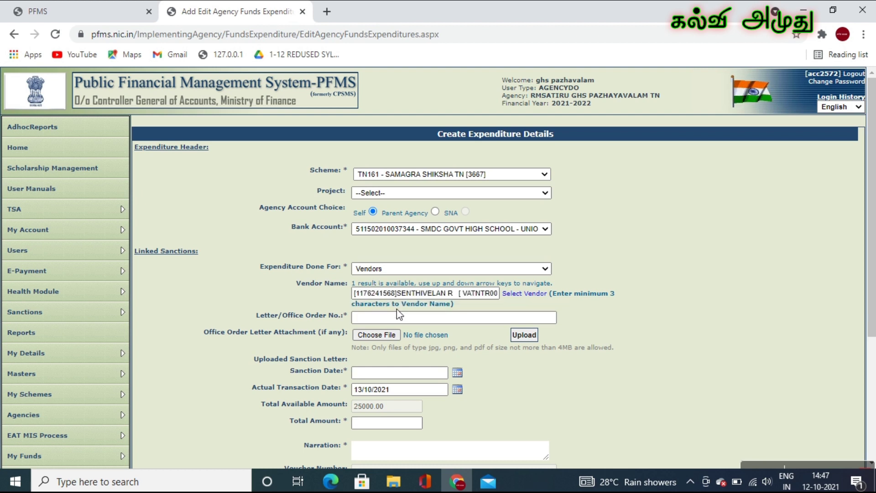
left_click(393, 319)
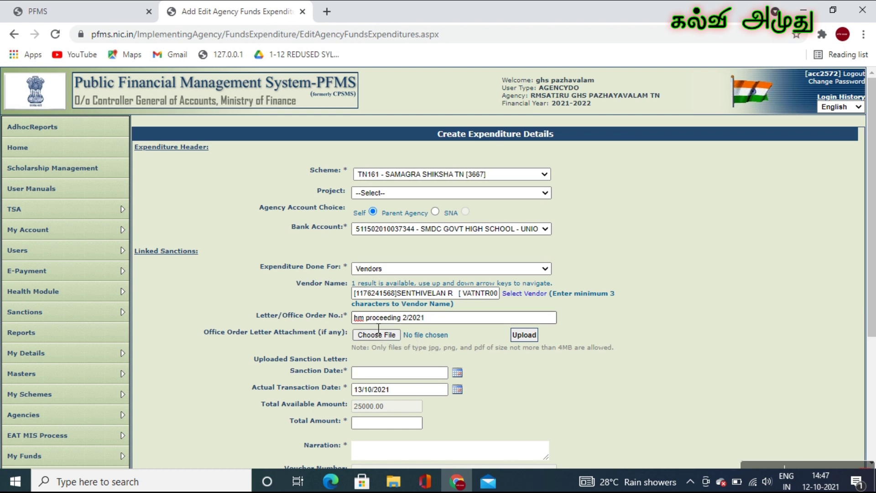
key("Home")
key("Right")
key("Right")
key("Right")
key("BackSpace")
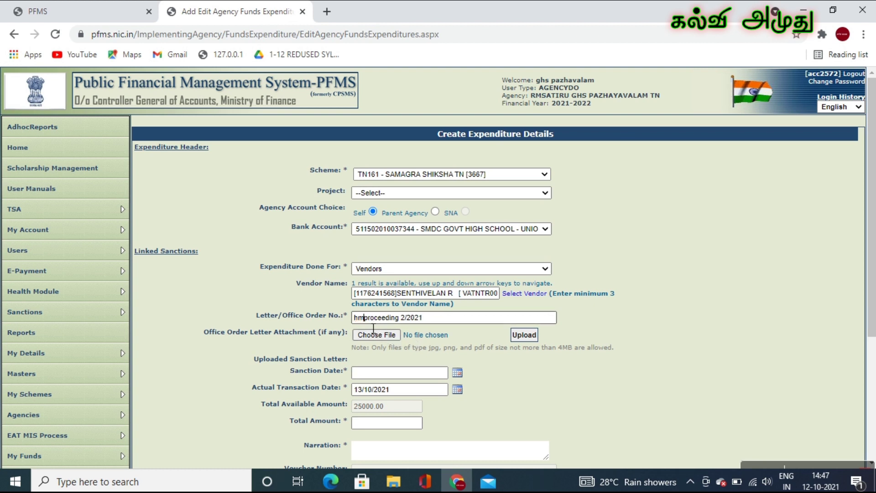
Set the expenditure's sanction date to 12/10/2021.
left_click(458, 373)
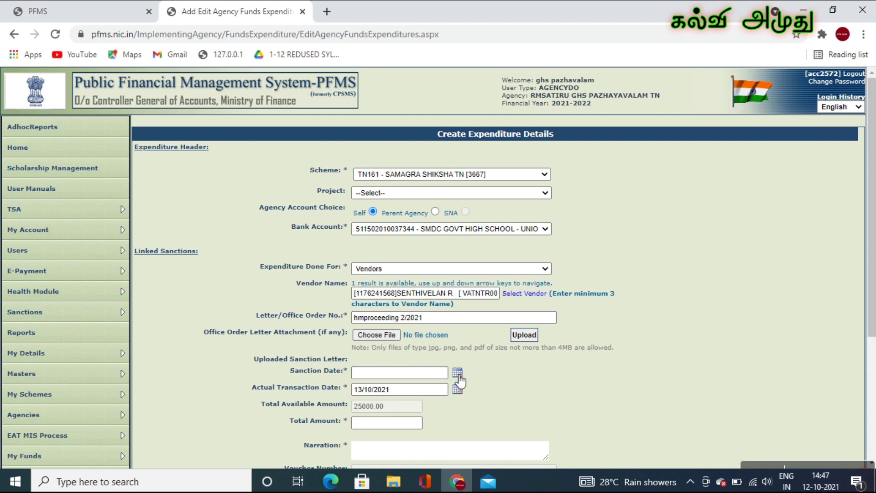
left_click(458, 374)
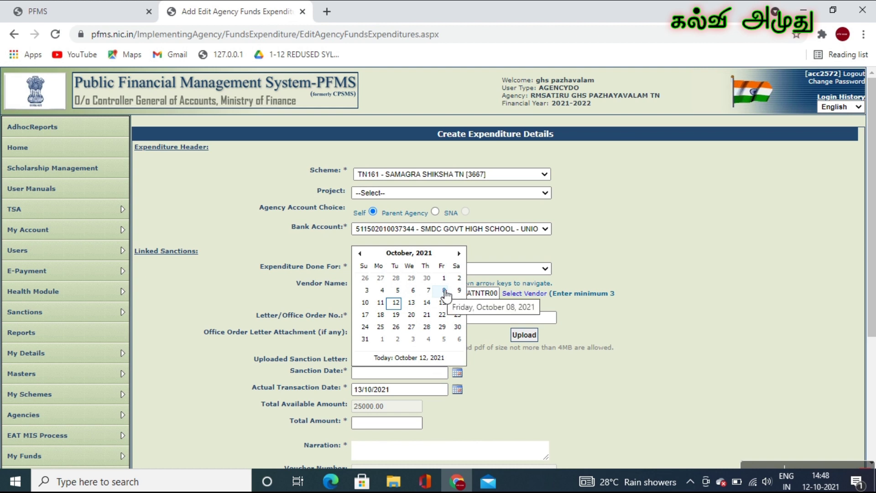
left_click(397, 305)
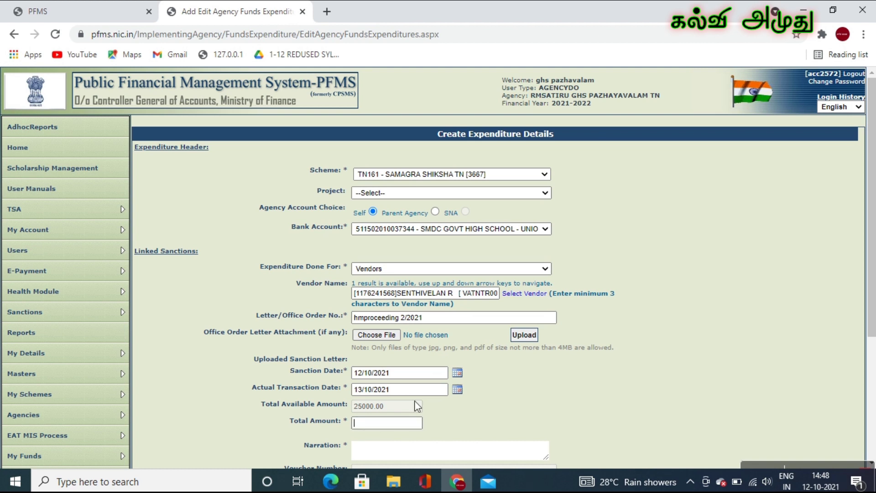
Set the total amount to 2500 and enter the narration "computer accesseries".
left_click_drag(871, 332, 872, 384)
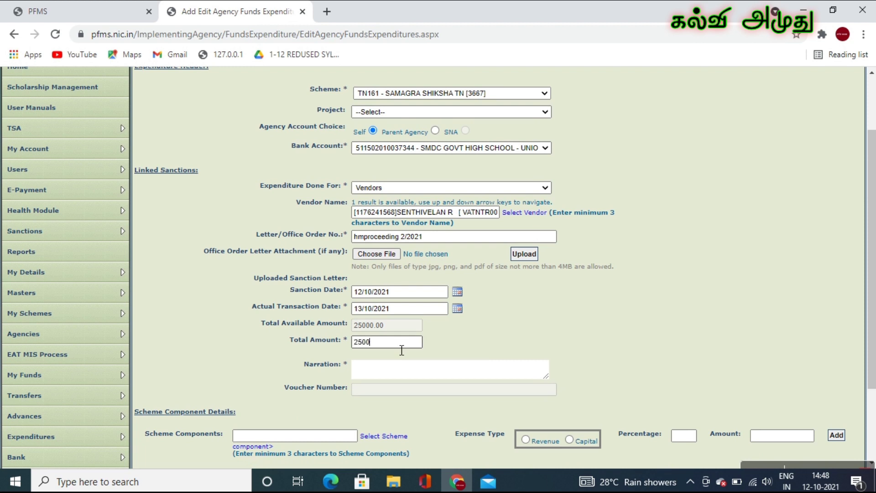
left_click(383, 374)
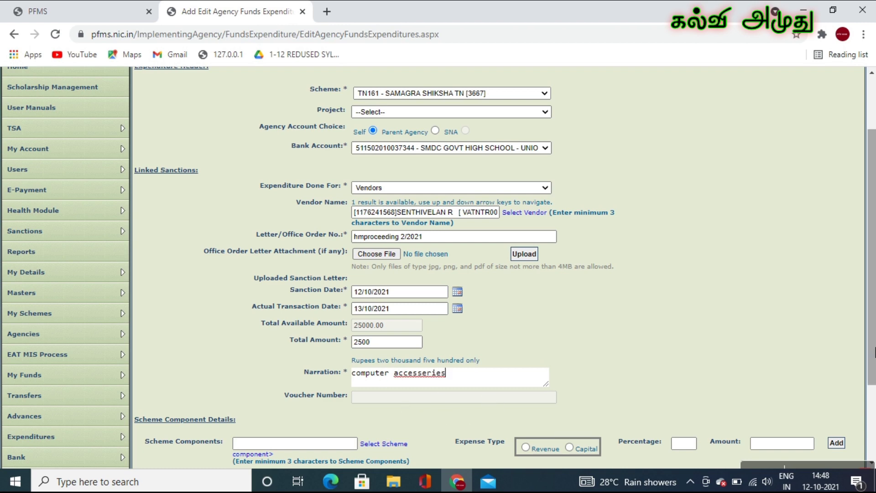
Select the scheme component Annual Grant (Up to Highest Class X or XII) under Samagra Shiksha, Secondary Education, Composite School Grant.
left_click_drag(871, 348, 872, 421)
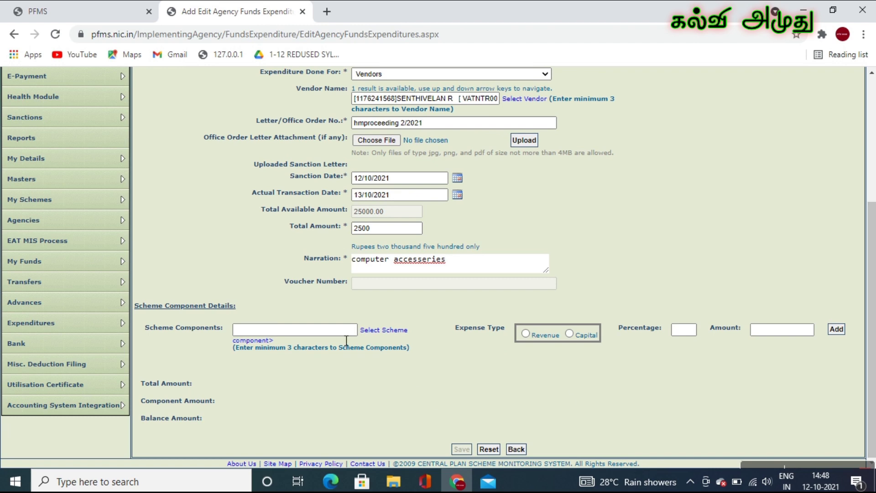
left_click(375, 330)
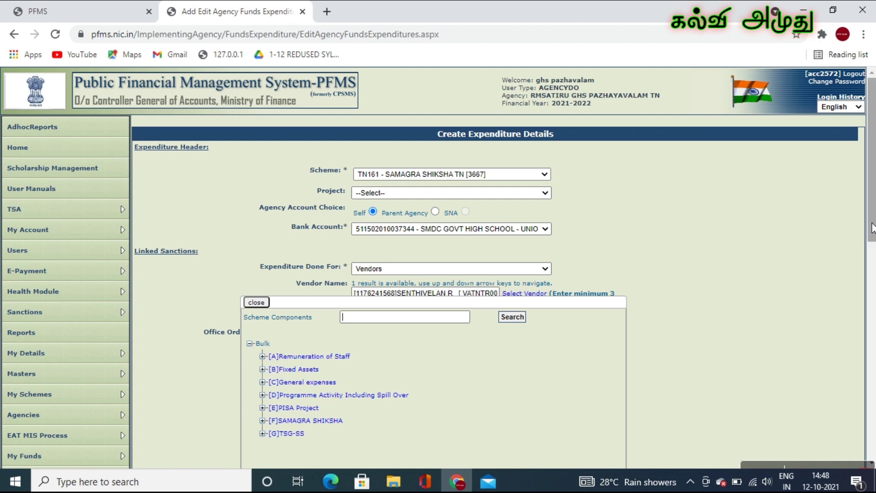
left_click_drag(872, 228, 872, 302)
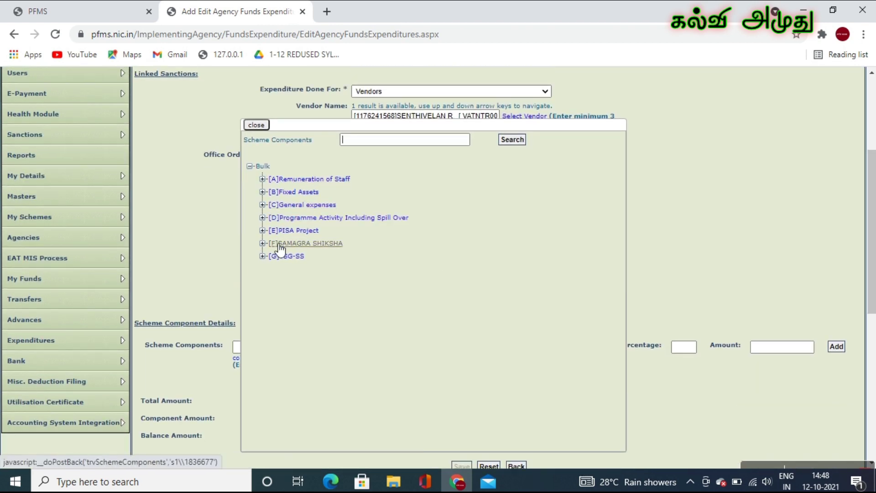
left_click(263, 244)
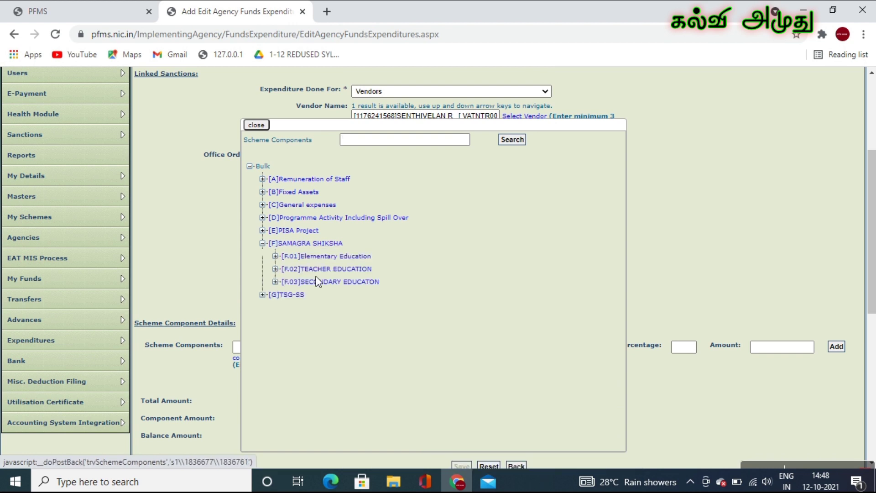
left_click(276, 283)
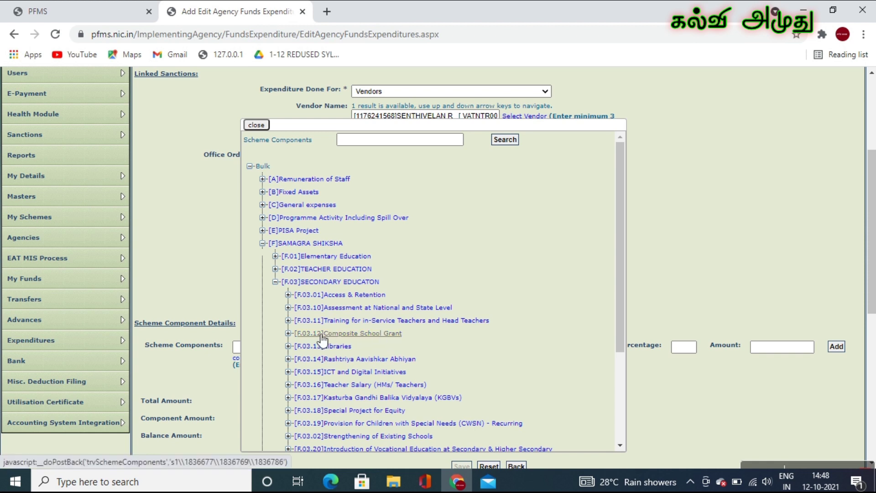
left_click(289, 334)
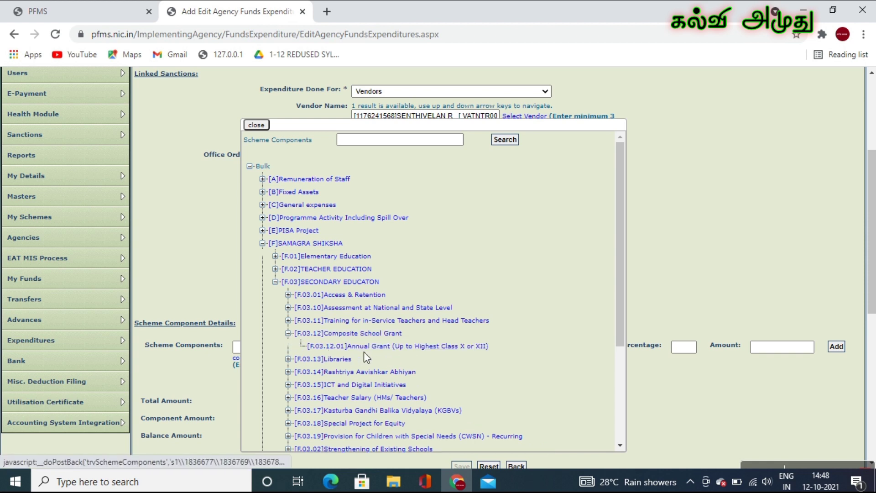
left_click(378, 352)
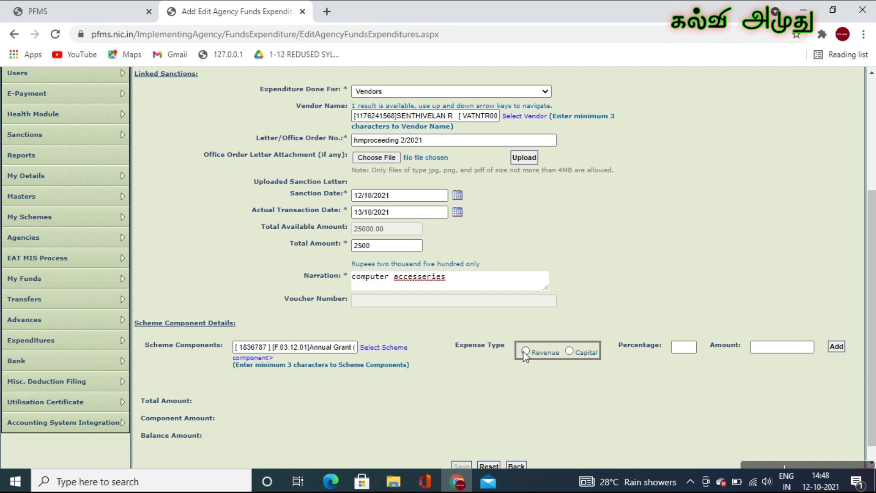
Set the expense type to Revenue and add the Annual Grant component with an amount of 2500.
left_click(683, 348)
left_click(838, 348)
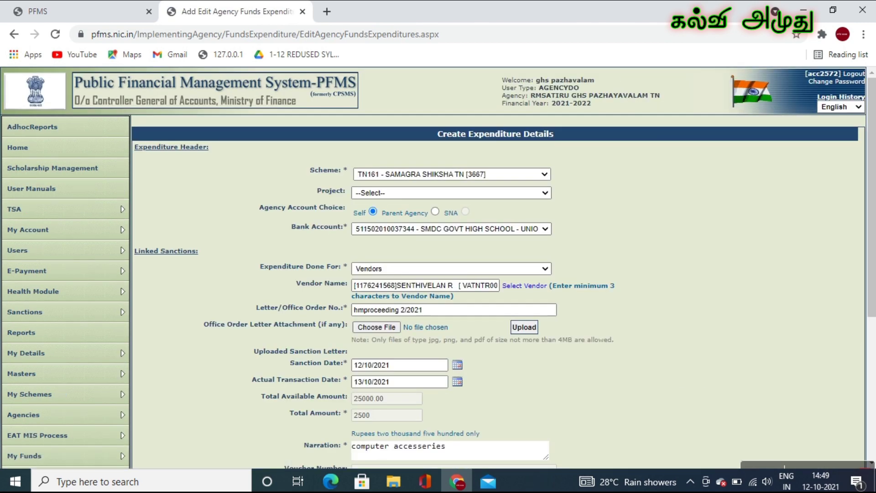
left_click_drag(872, 311, 871, 416)
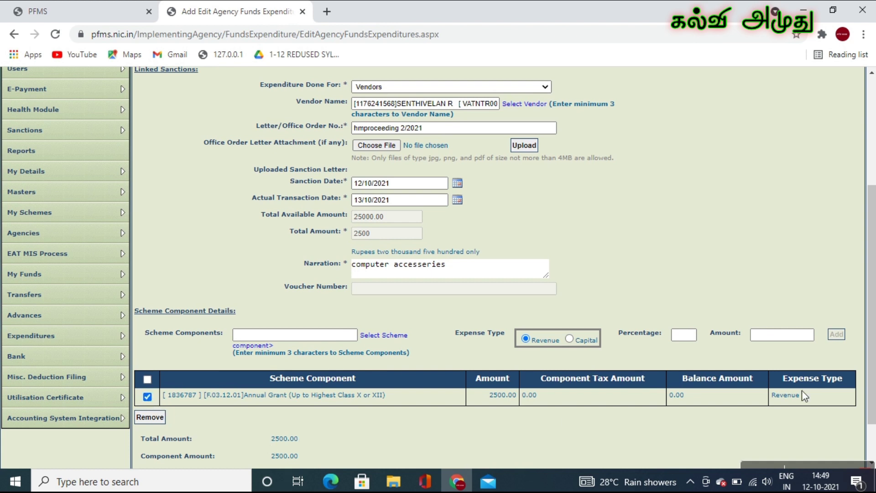
scroll(873, 365, "down", 2)
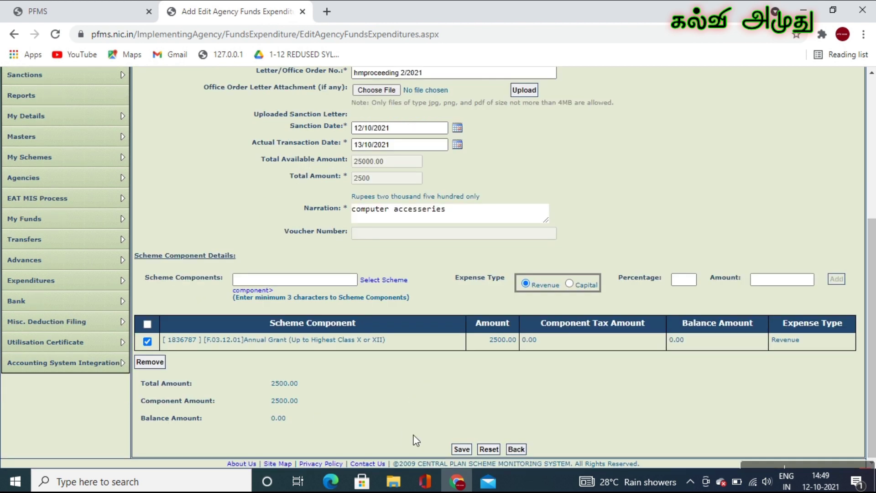
Save the expenditure, acknowledge the saved transaction and proceed to its payee details.
left_click(463, 451)
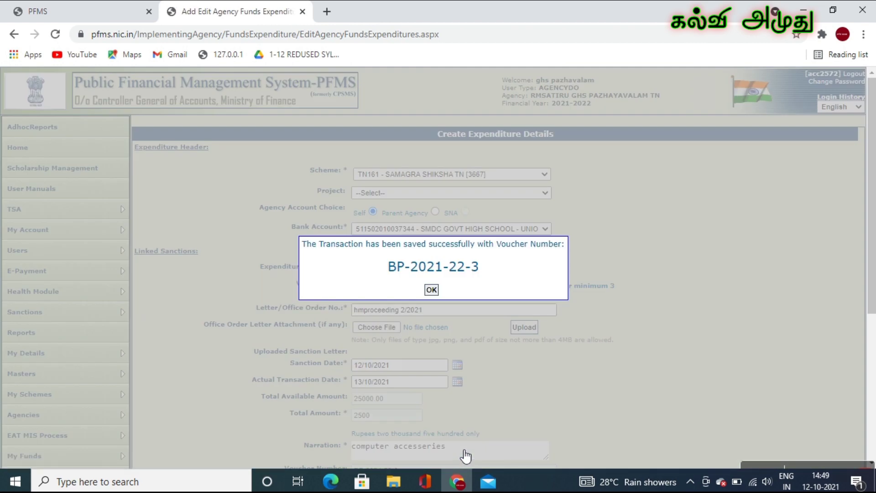
left_click(434, 292)
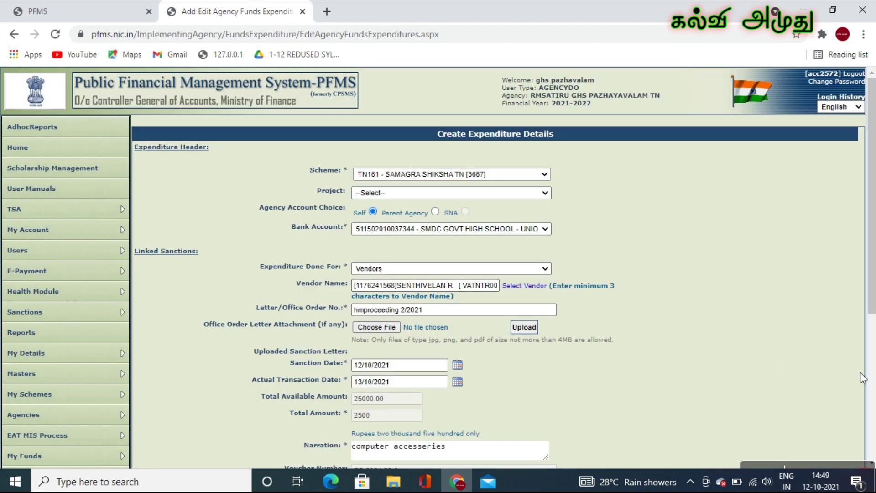
left_click(869, 382)
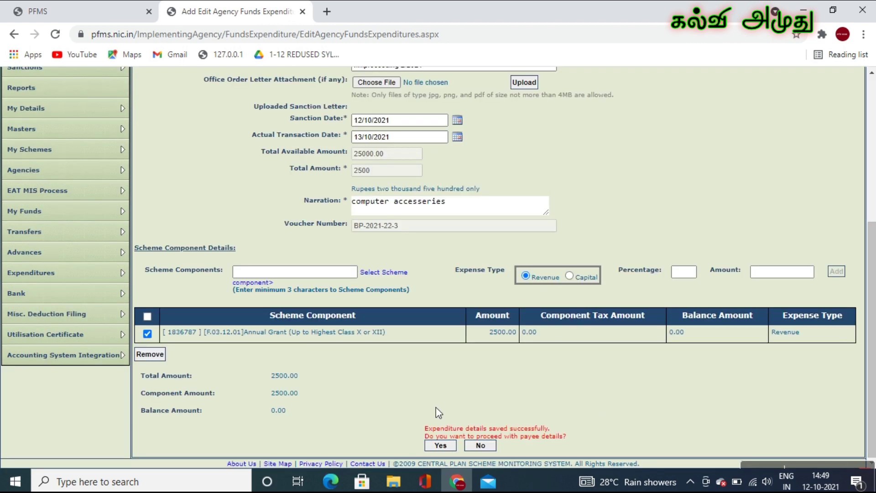
left_click(441, 445)
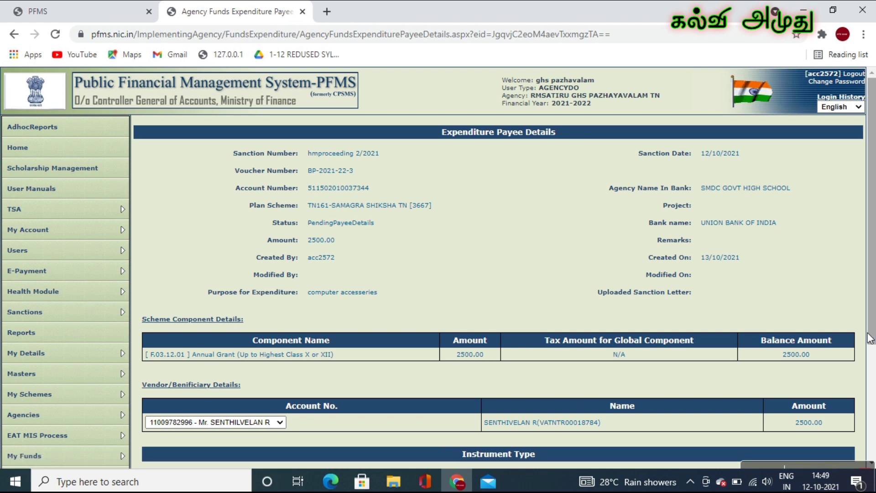
Add EPaymentUsingPrintAdvice as the instrument type for the vendor payment.
left_click_drag(870, 339, 870, 405)
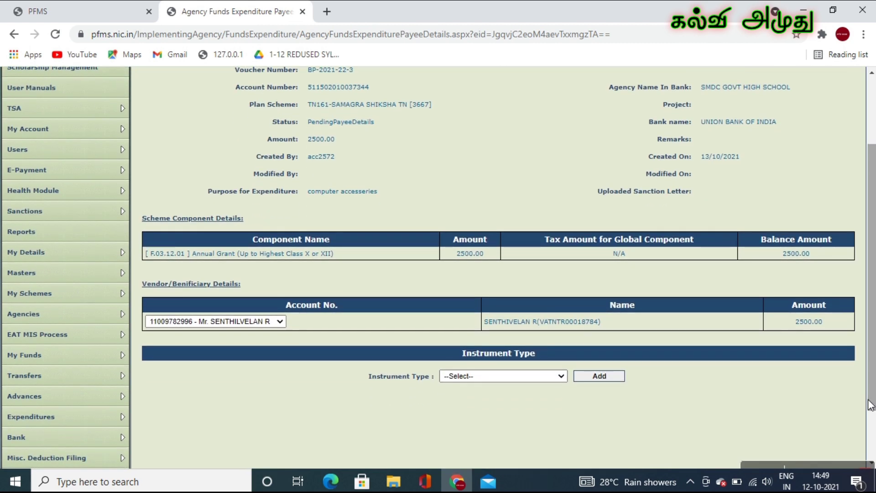
left_click(522, 375)
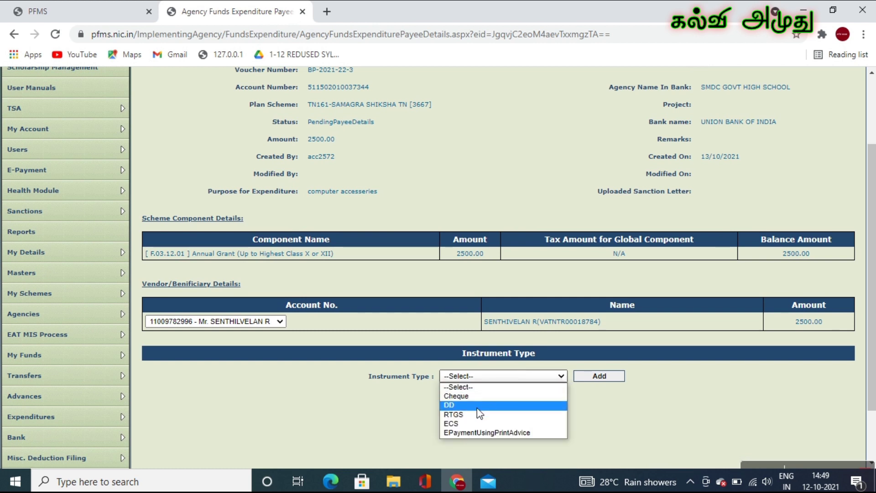
left_click(492, 433)
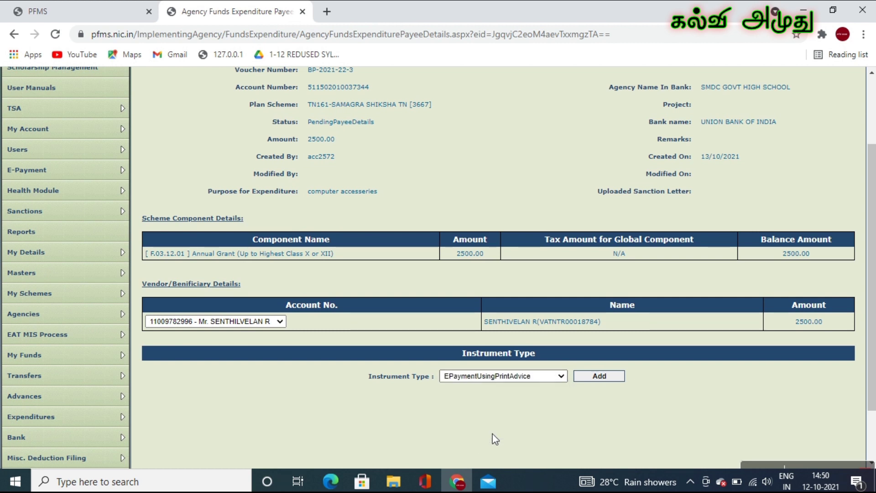
left_click(604, 379)
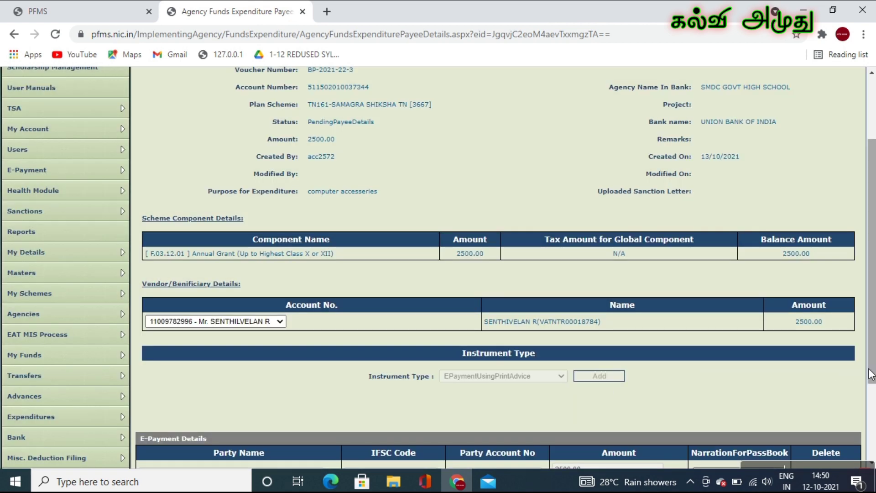
Enter "accesseries" as the passbook narration in the e-payment details.
left_click_drag(872, 376, 871, 443)
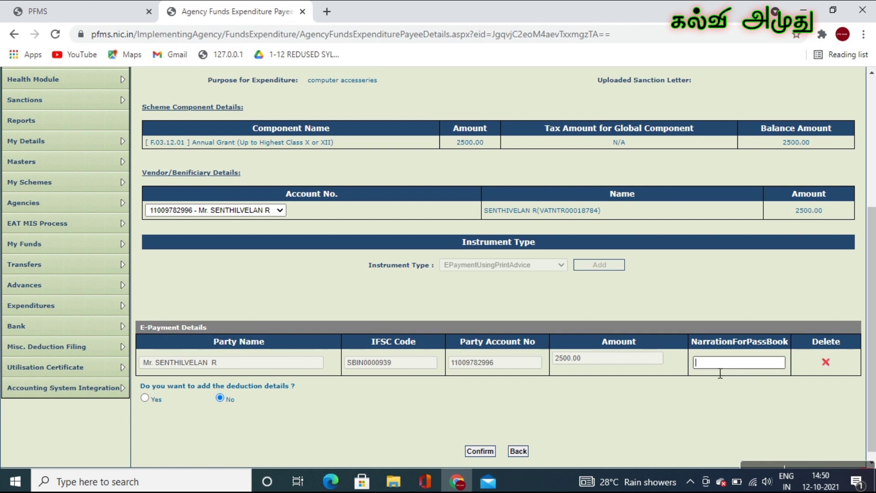
type("a")
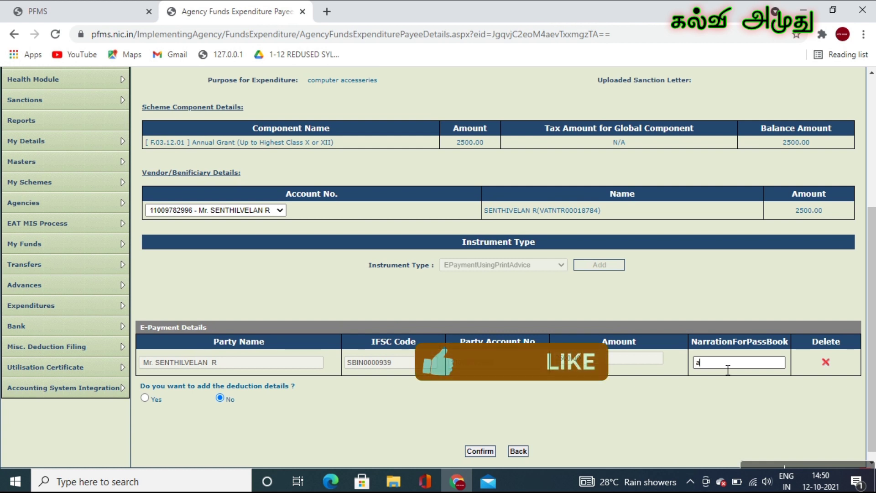
type("ccesseries")
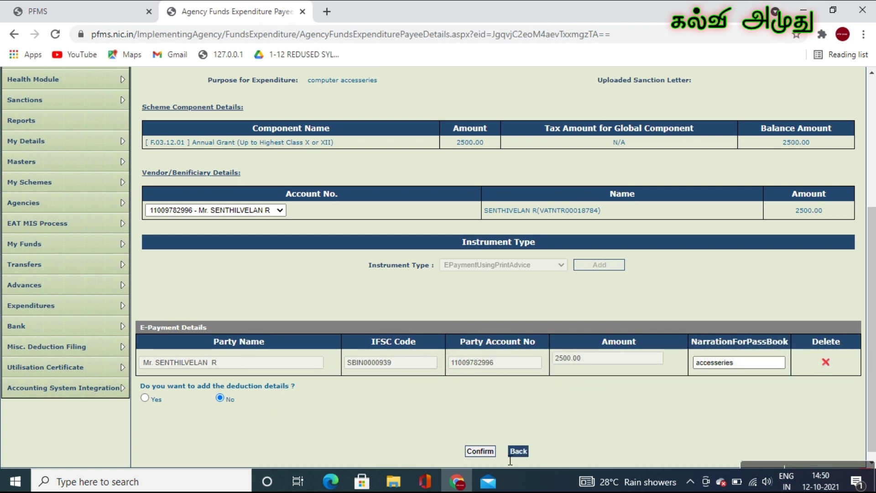
Confirm the payee details and submit the expenditure for approval.
left_click(487, 452)
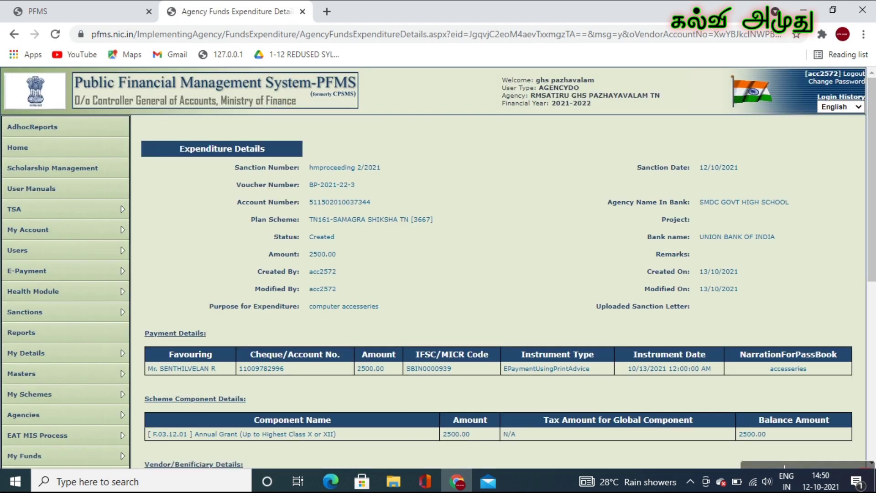
left_click(872, 311)
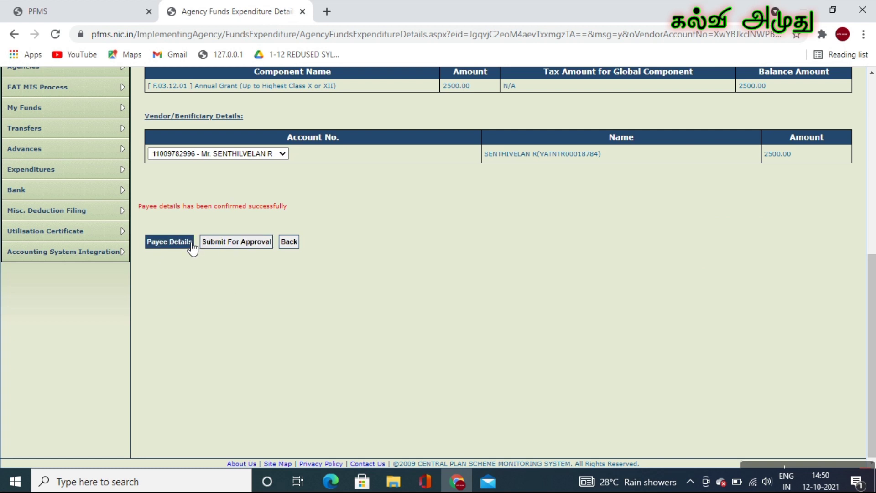
left_click(246, 245)
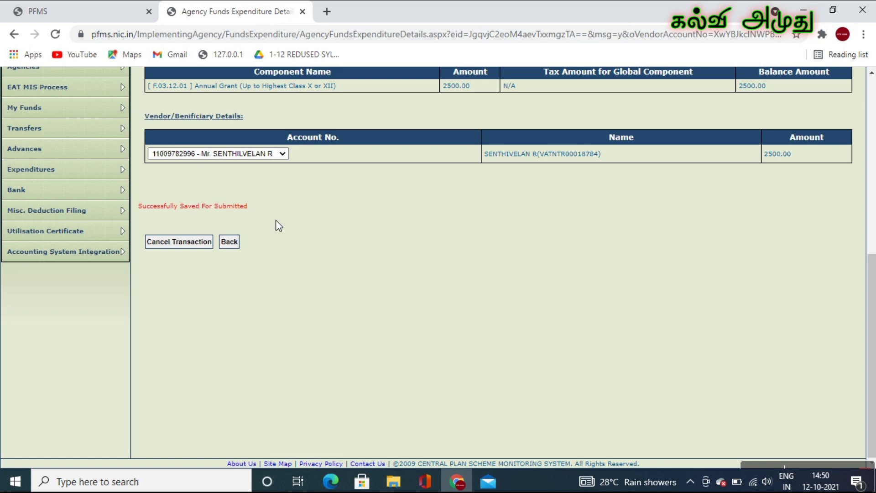
Log out and log in again with the saved username and password of the agency's approver account.
left_click(871, 140)
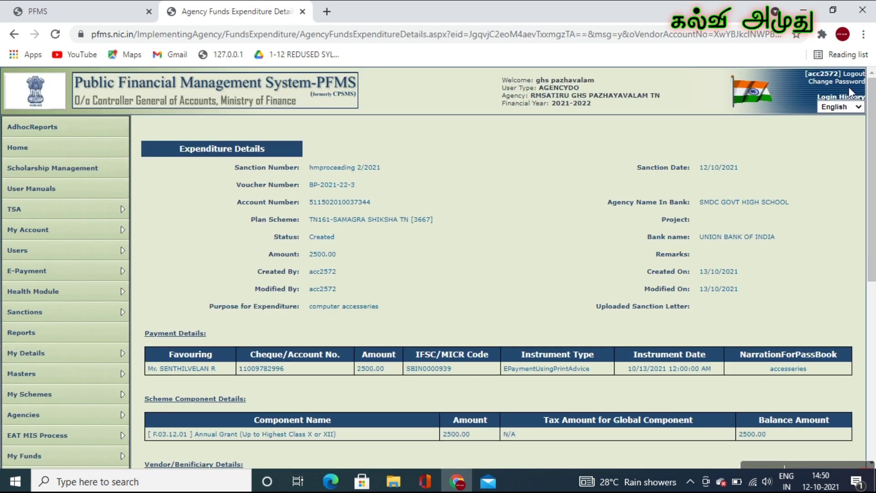
left_click(854, 76)
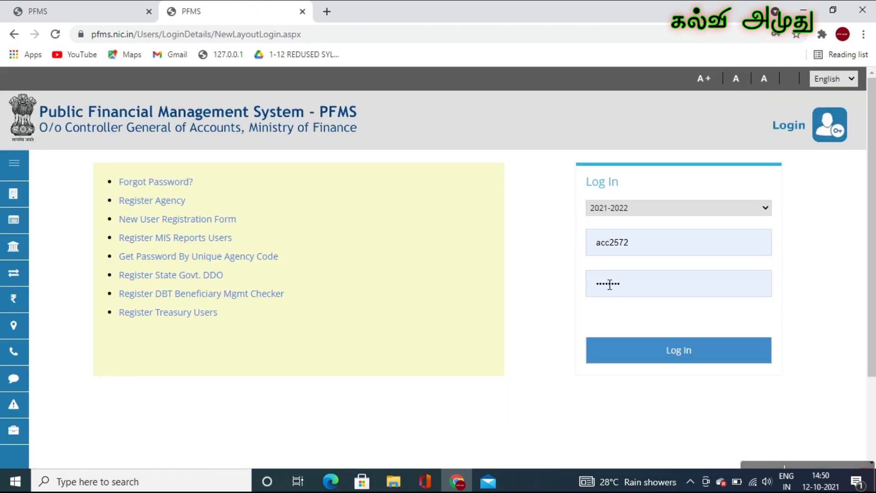
left_click(644, 246)
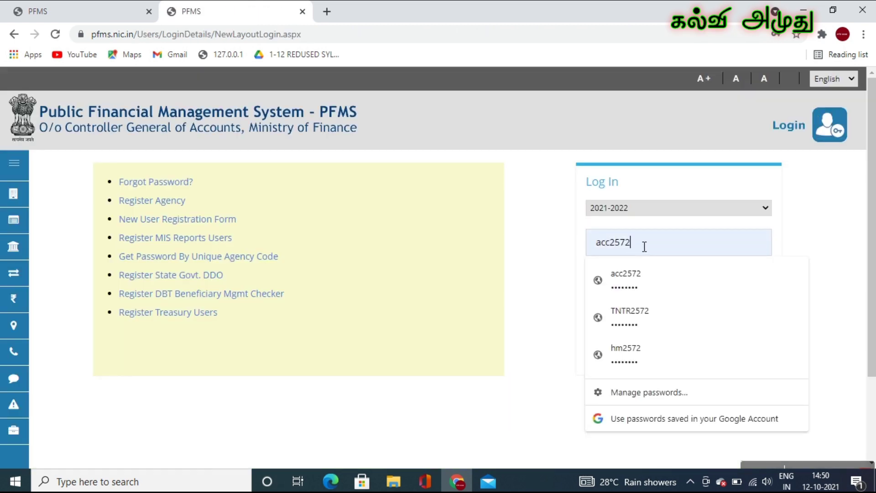
left_click(615, 351)
left_click(615, 350)
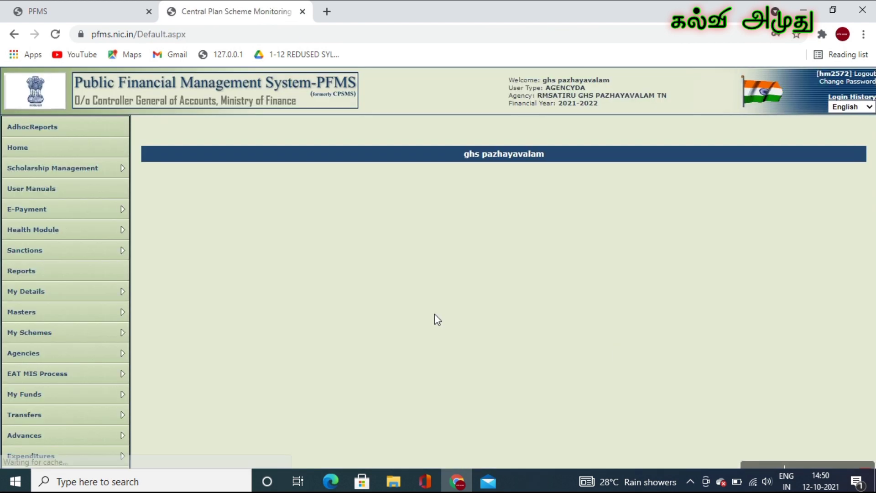
Open the approval page for expenditures.
mouse_move(104, 423)
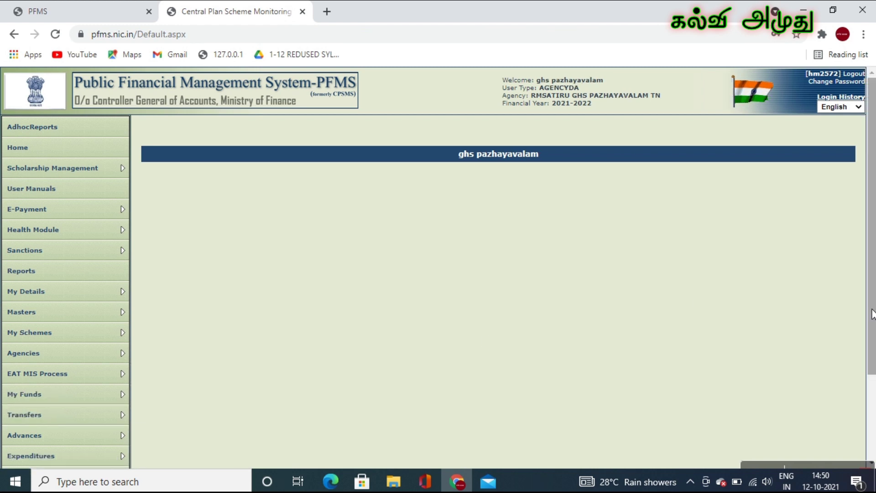
left_click_drag(872, 314, 873, 397)
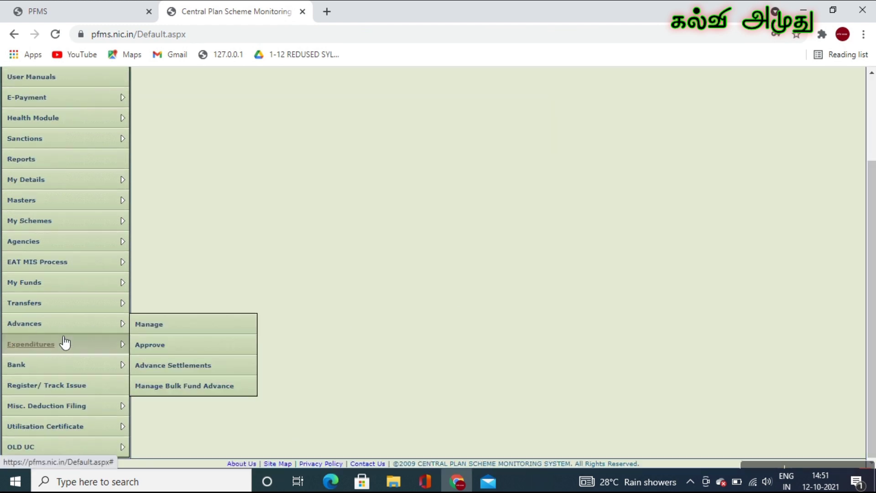
mouse_move(66, 343)
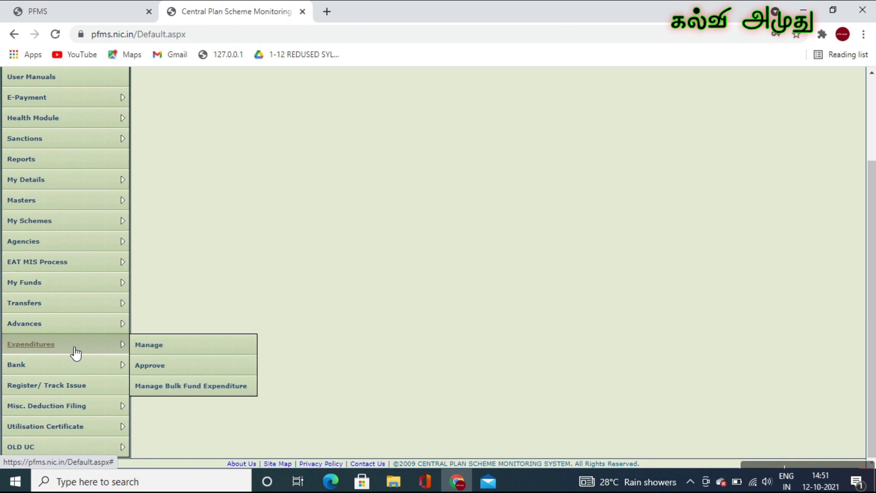
left_click(162, 369)
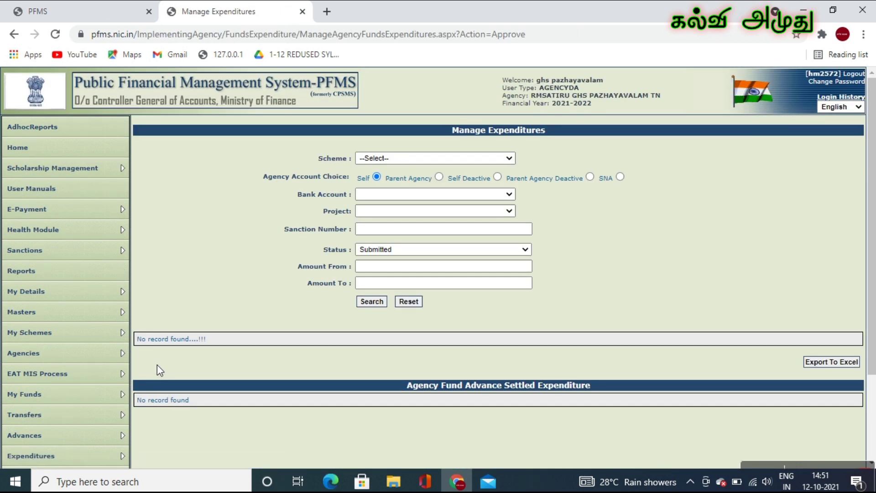
Search the expenditures for scheme TN161 - SAMAGRA SHIKSHA TN [3667] and the school's SMDC bank account.
left_click(409, 157)
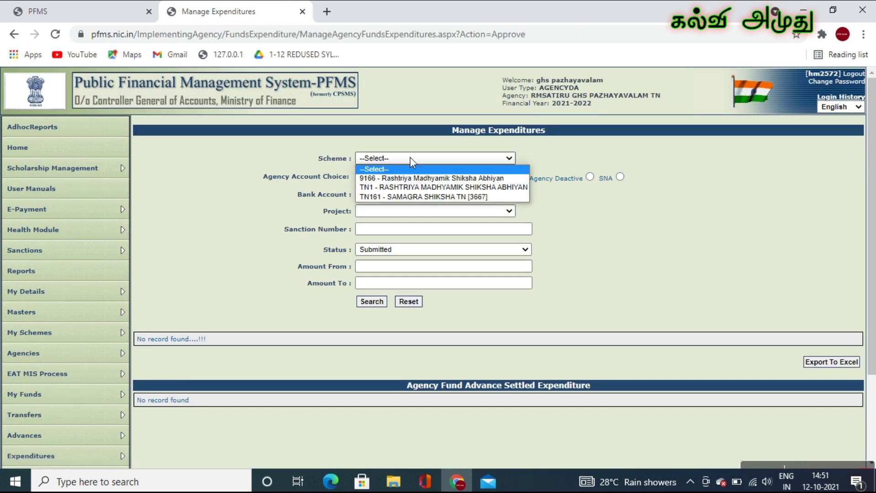
left_click(406, 196)
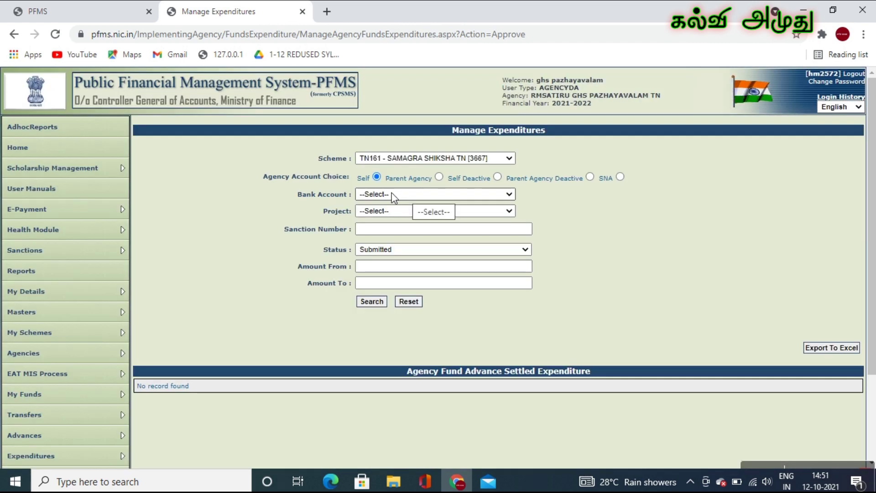
left_click(391, 195)
left_click(391, 213)
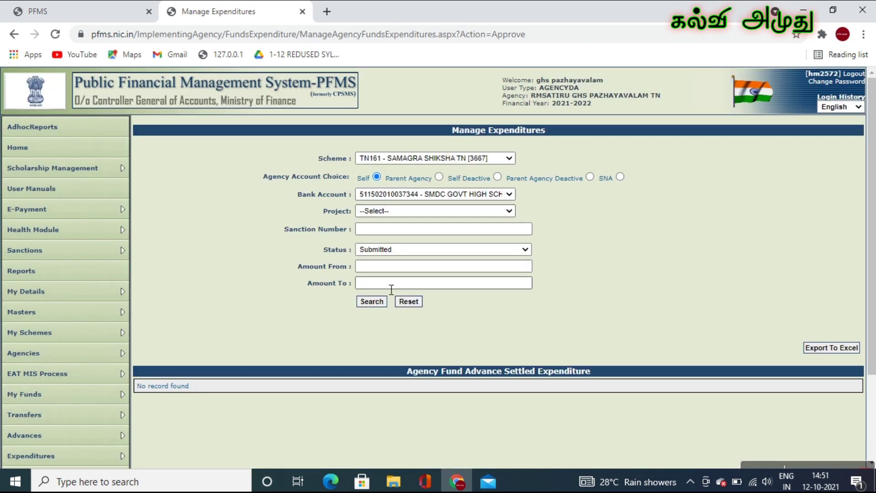
left_click(382, 305)
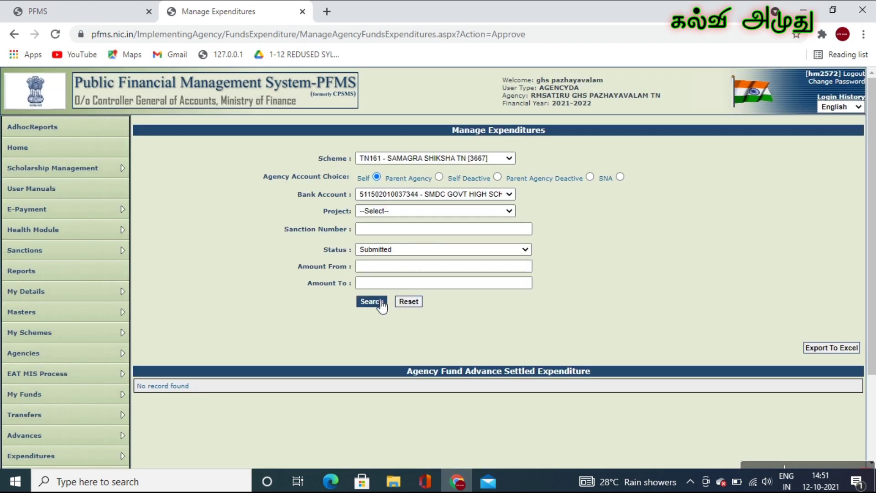
Search the scheme's expenditures with the status Approved.
left_click(404, 251)
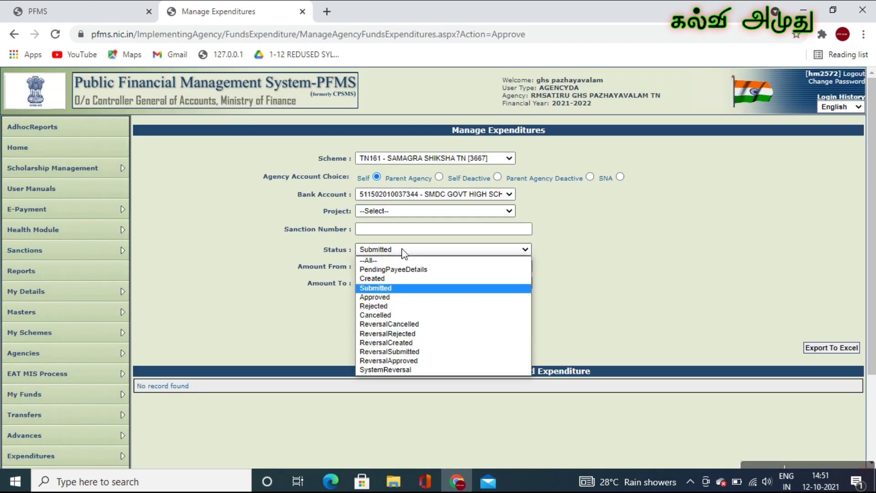
left_click(375, 297)
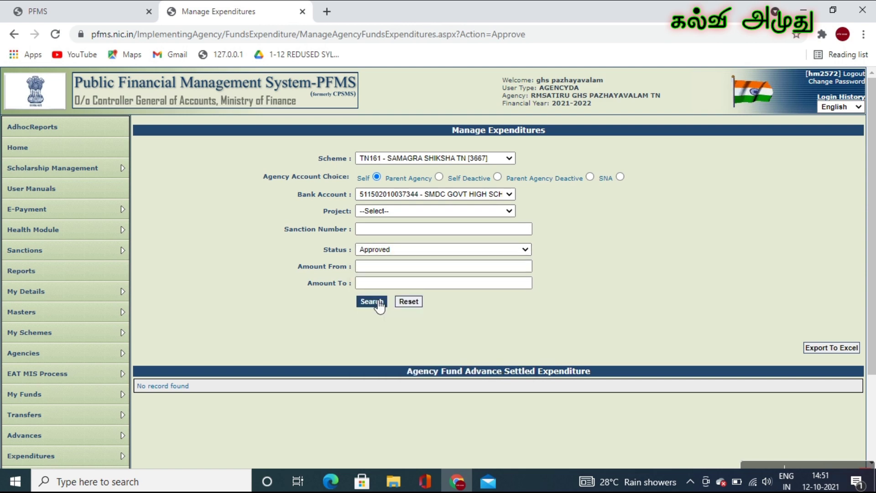
left_click(371, 301)
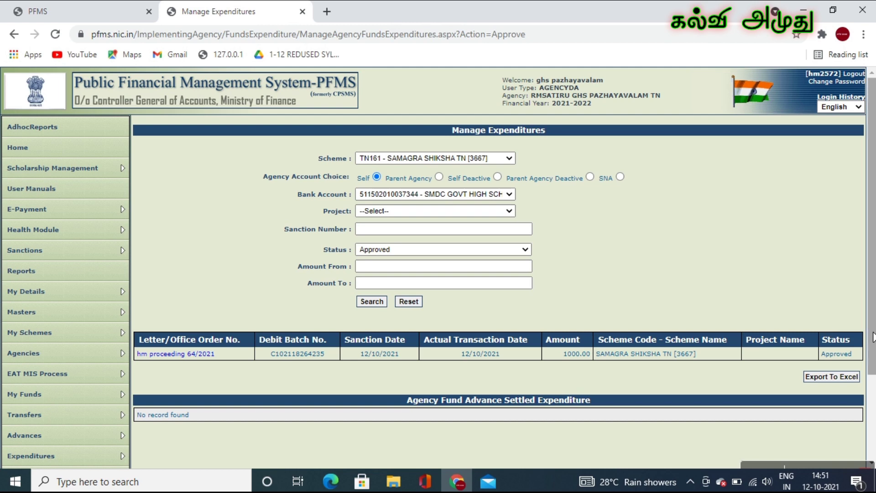
scroll(862, 333, "down", 2)
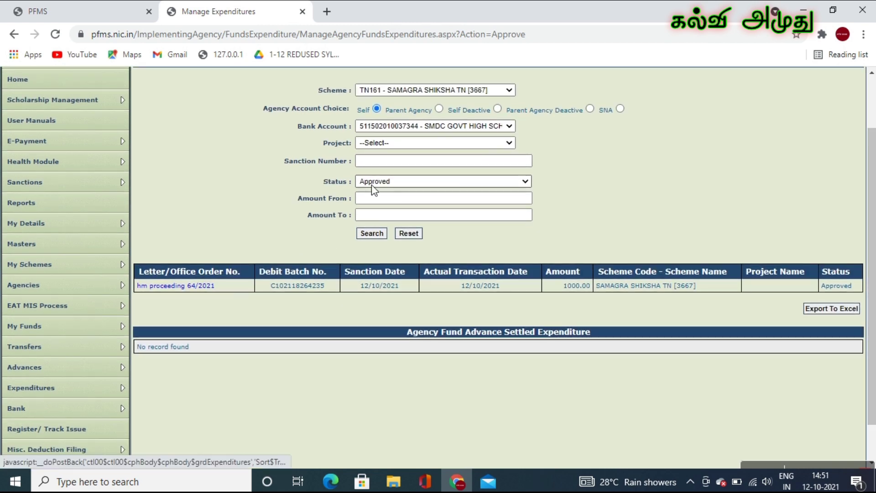
Set the status filter to Submitted and search the scheme's expenditures again.
left_click(384, 188)
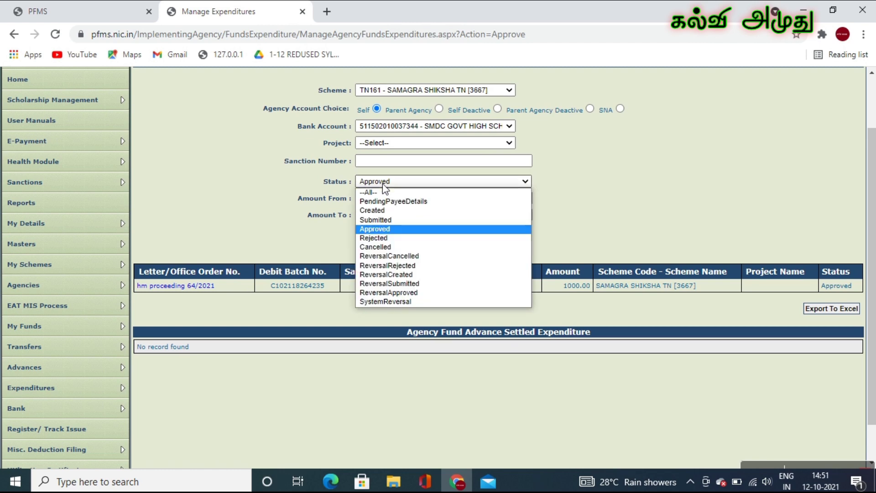
left_click(382, 222)
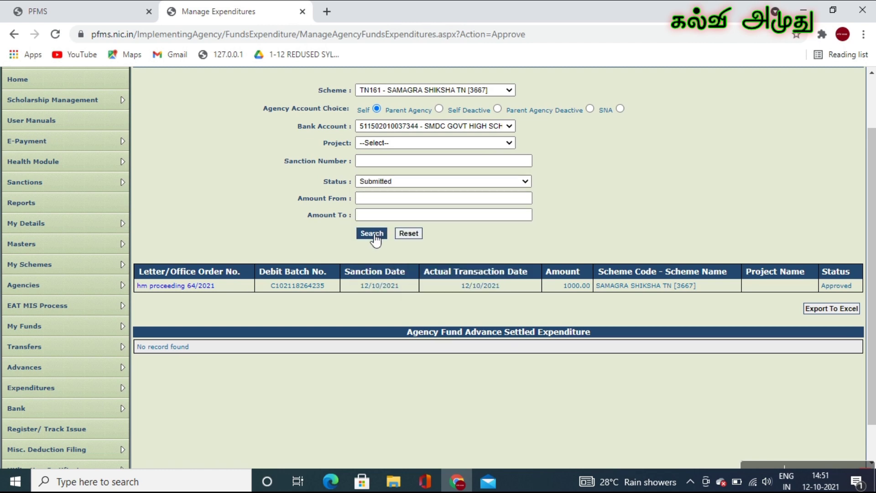
left_click(371, 233)
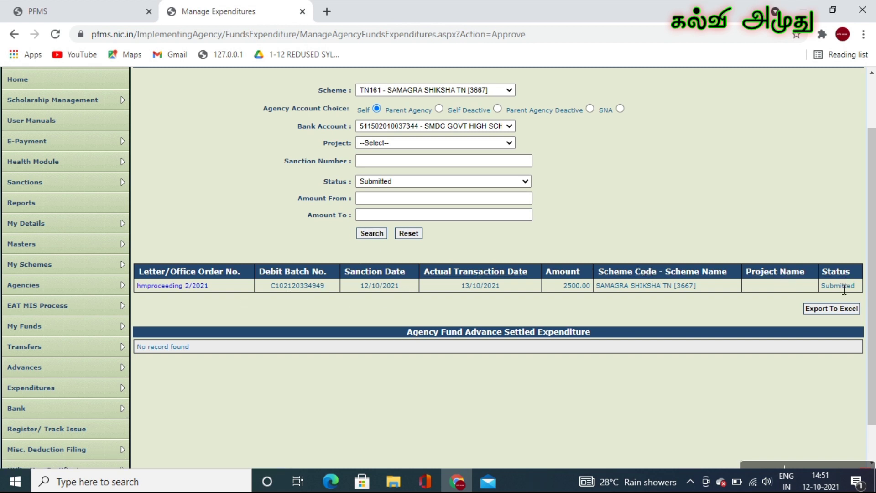
Open the submitted 2500 expenditure from the search results and review its details for approval.
left_click(189, 288)
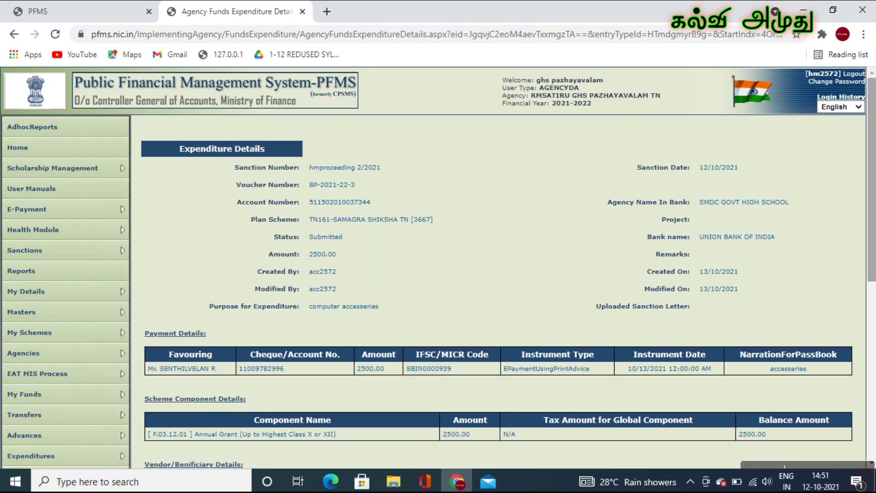
scroll(637, 286, "down", 3)
scroll(499, 268, "down", 2)
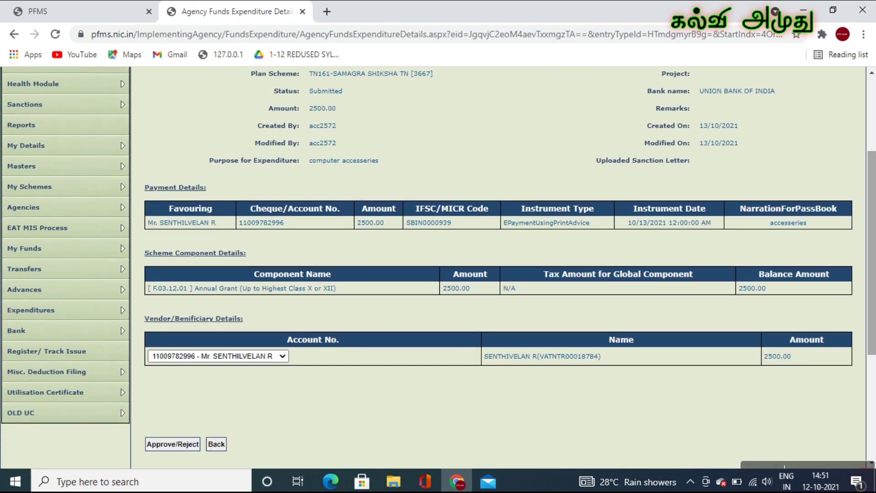
Approve the submitted 2500 expenditure with the remark "fund transfer to accesseries account".
scroll(286, 376, "down", 3)
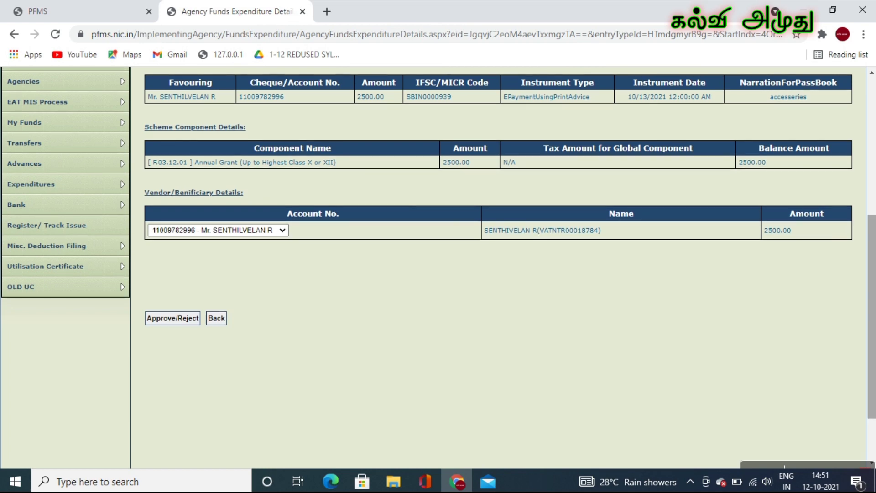
left_click(182, 320)
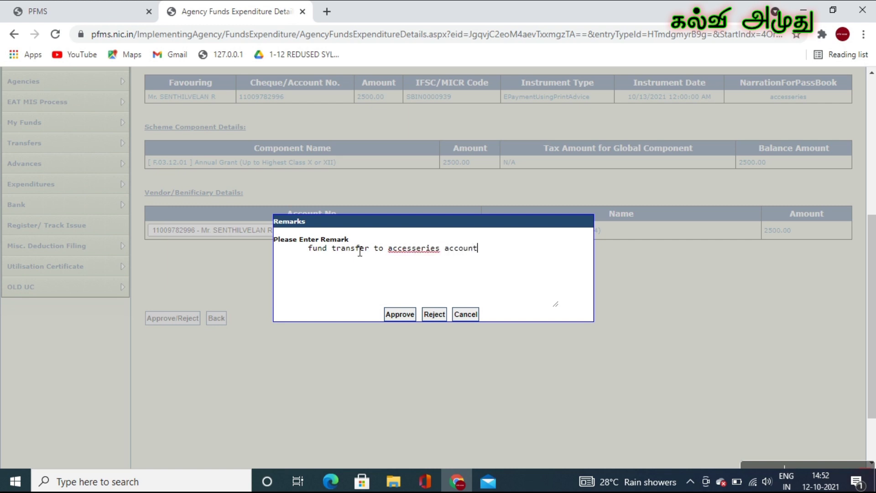
left_click(398, 316)
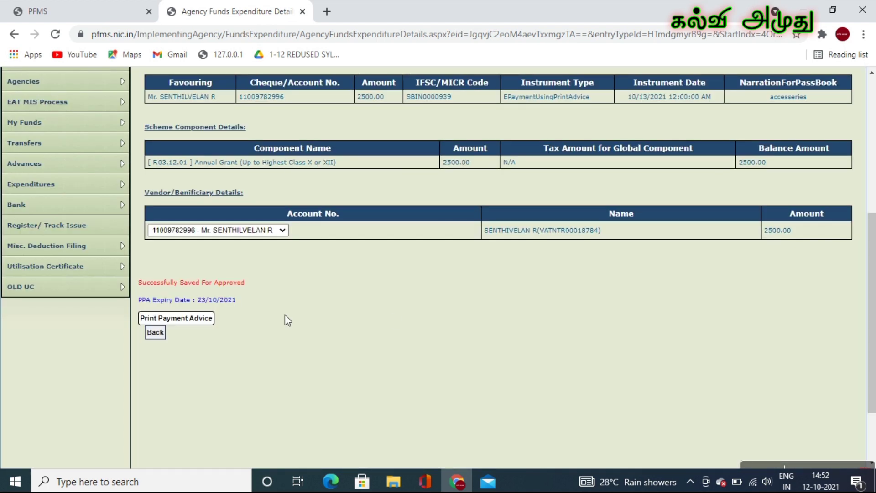
left_click(197, 321)
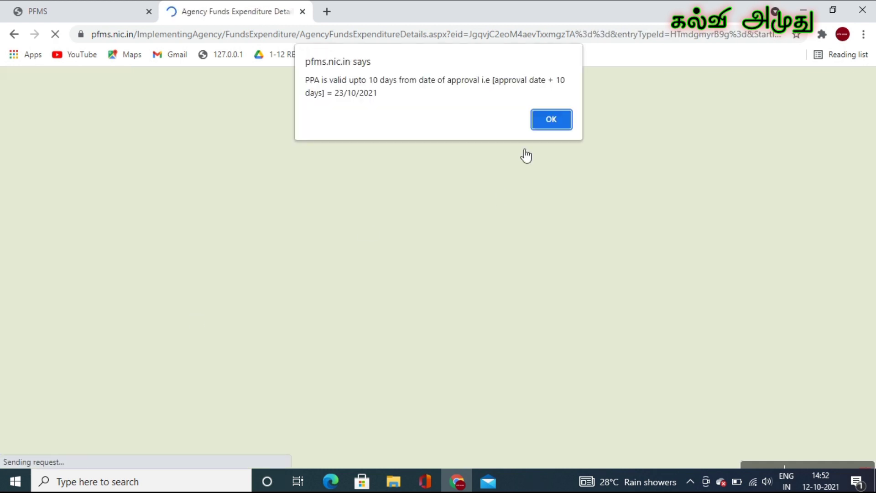
left_click(561, 124)
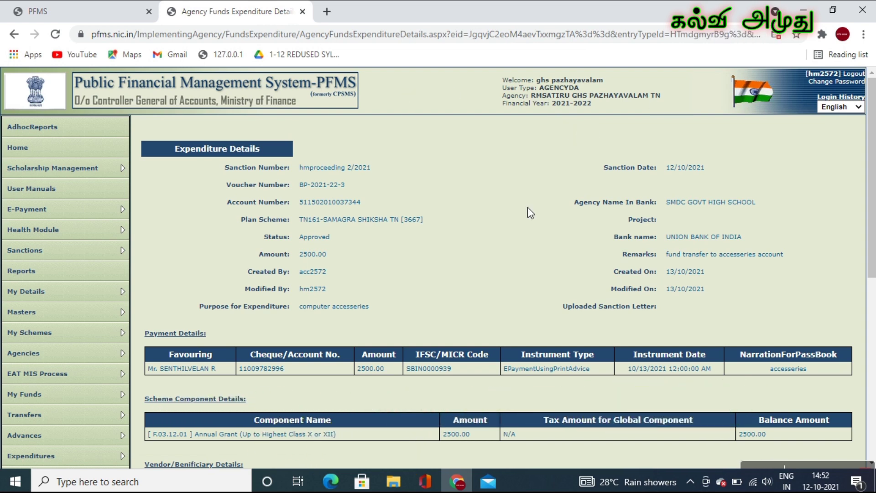
left_click(872, 294)
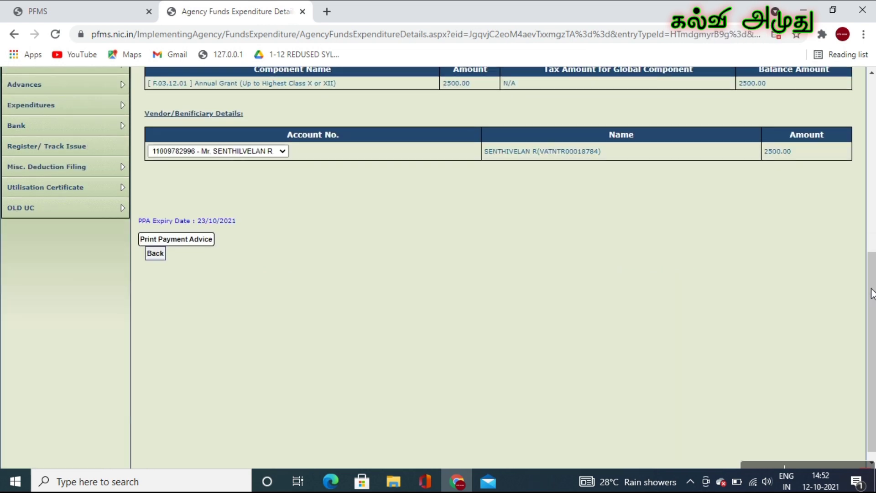
left_click(191, 242)
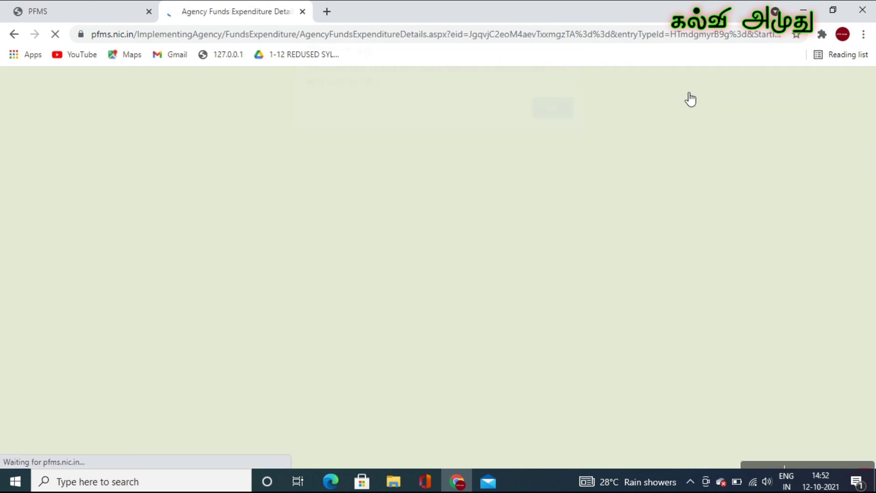
left_click(550, 120)
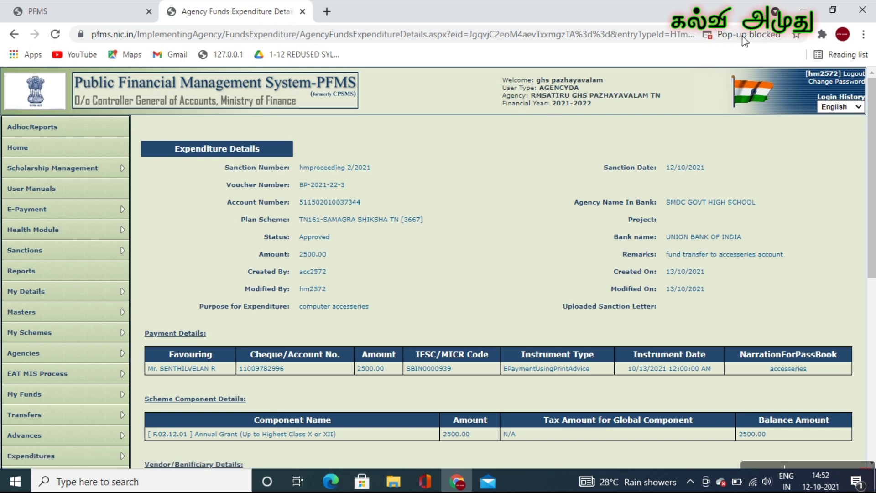
left_click(745, 35)
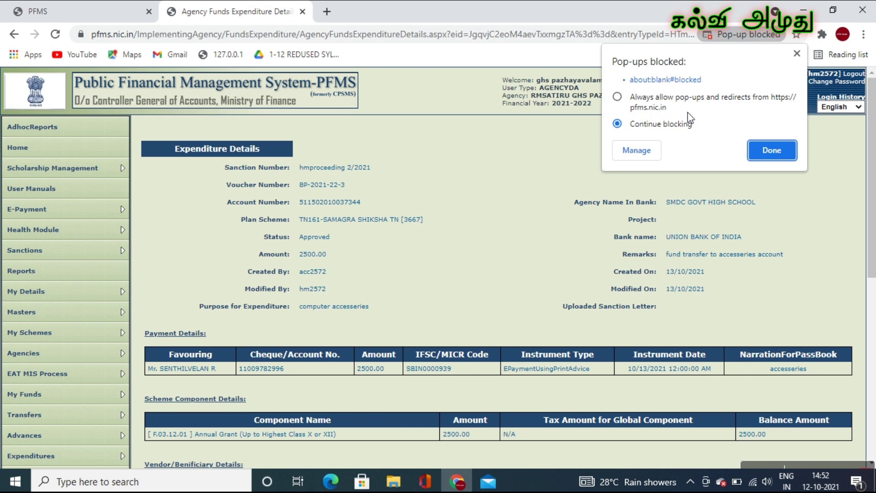
left_click(772, 151)
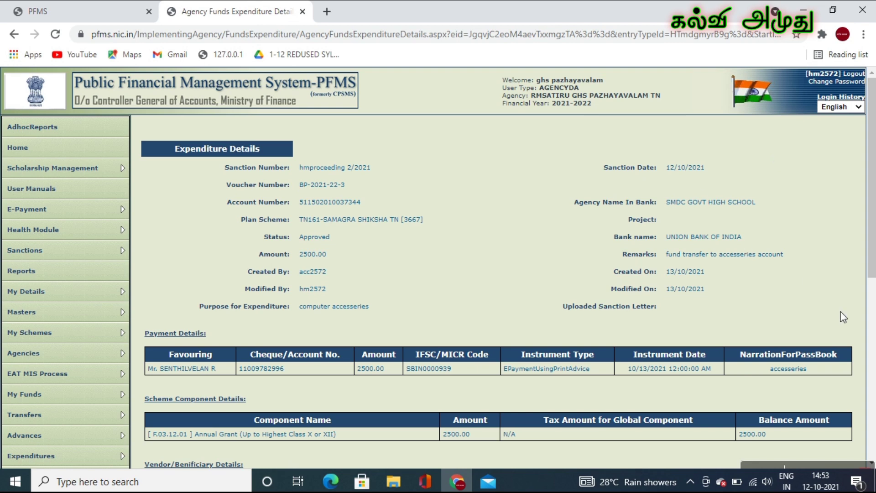
Request the print payment advice again, acknowledge its validity period and maximize the print window.
scroll(844, 317, "down", 8)
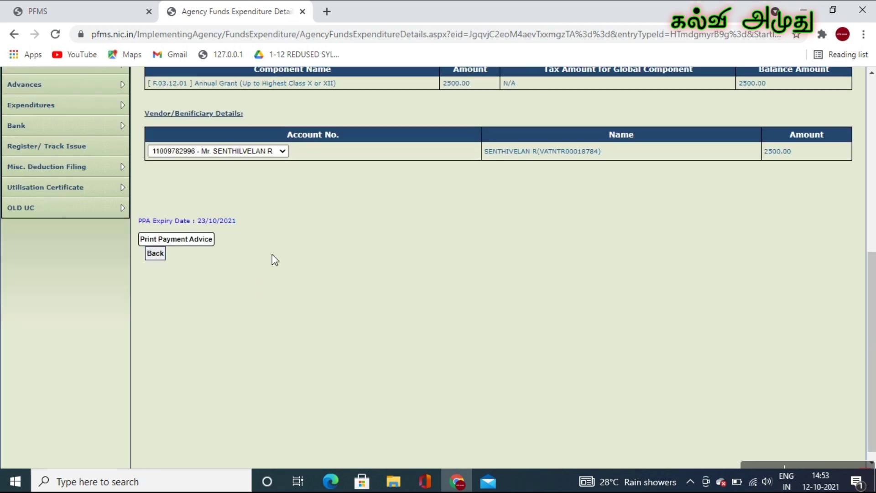
left_click(183, 241)
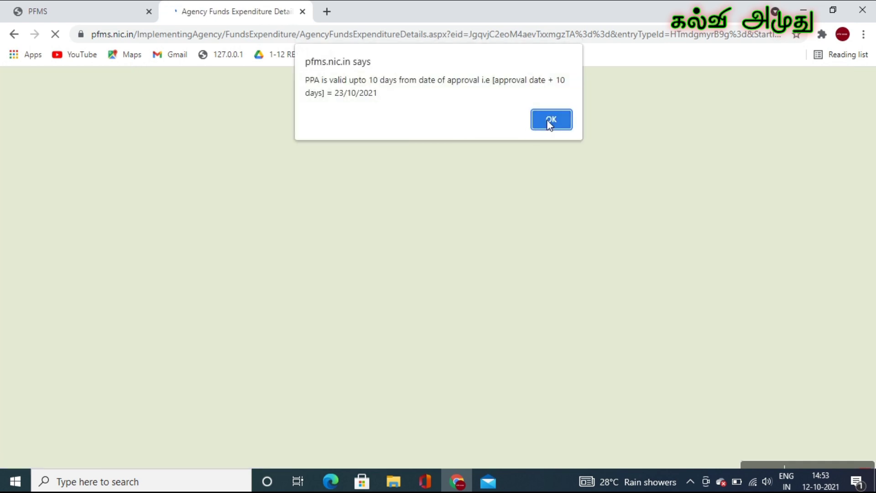
left_click(549, 120)
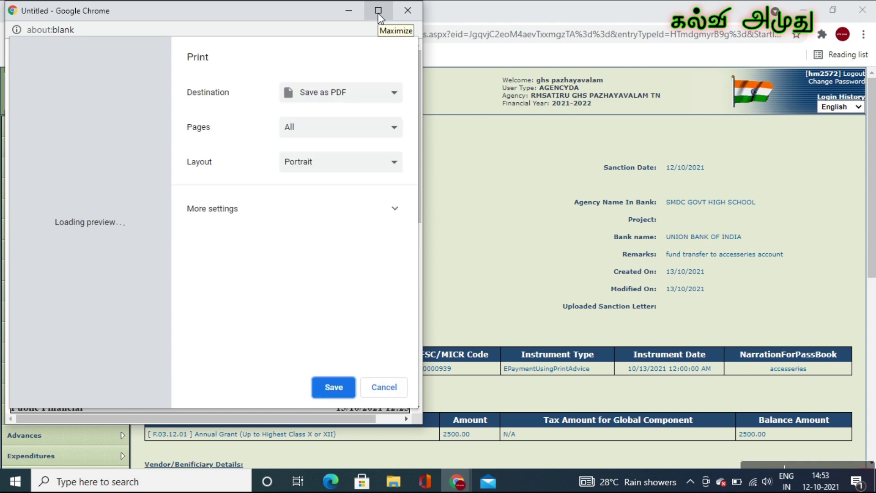
left_click(379, 14)
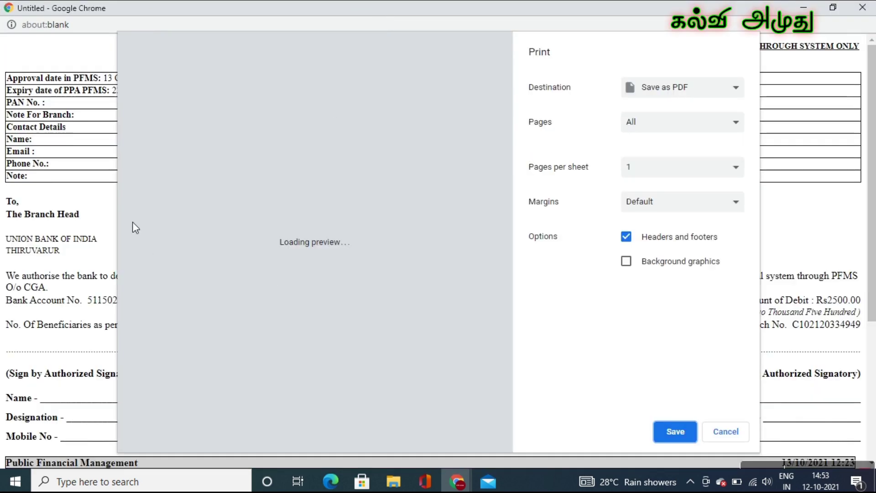
Set the payment advice's print destination to Samsung ML-1670 Series (USB001) and check both pages in the preview.
left_click(733, 87)
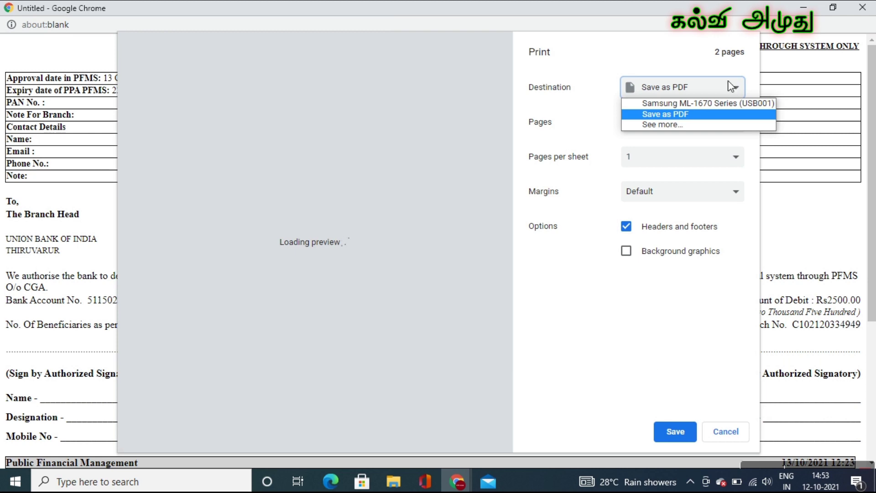
left_click(731, 86)
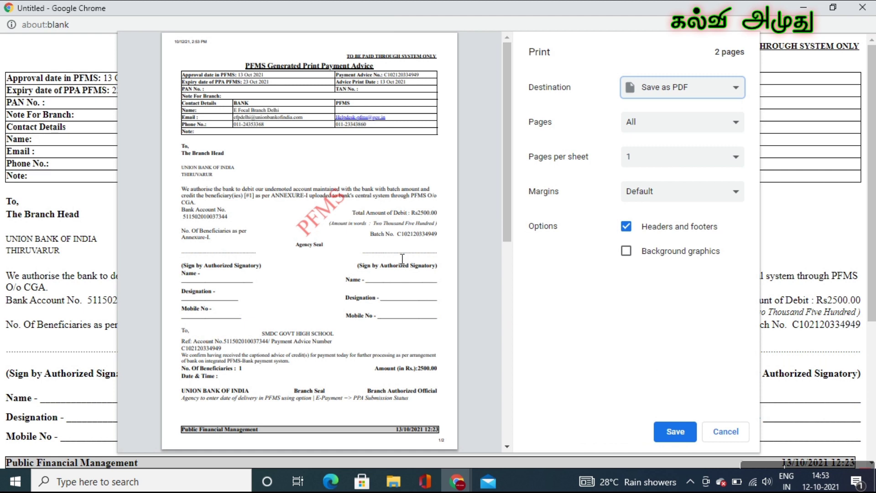
left_click(504, 313)
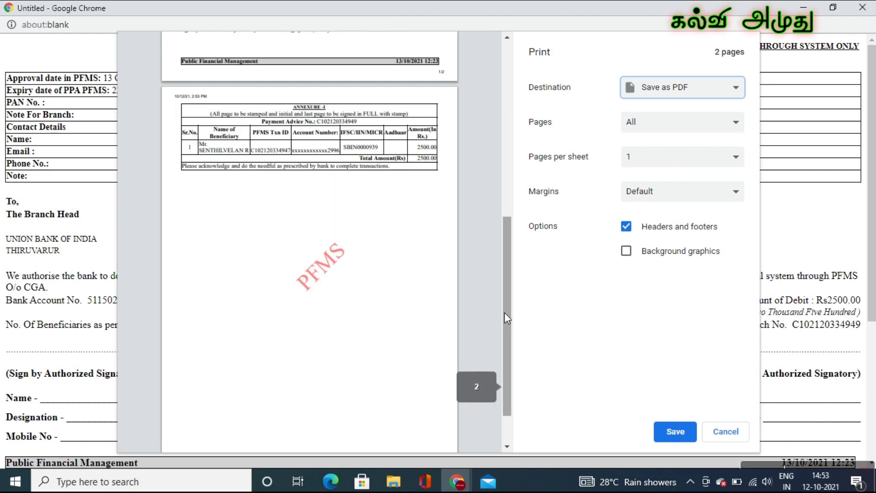
left_click(673, 92)
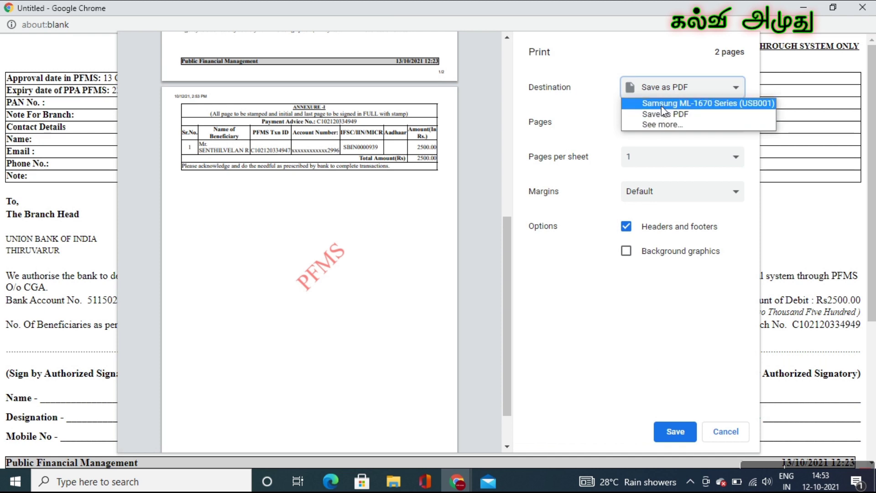
left_click(664, 104)
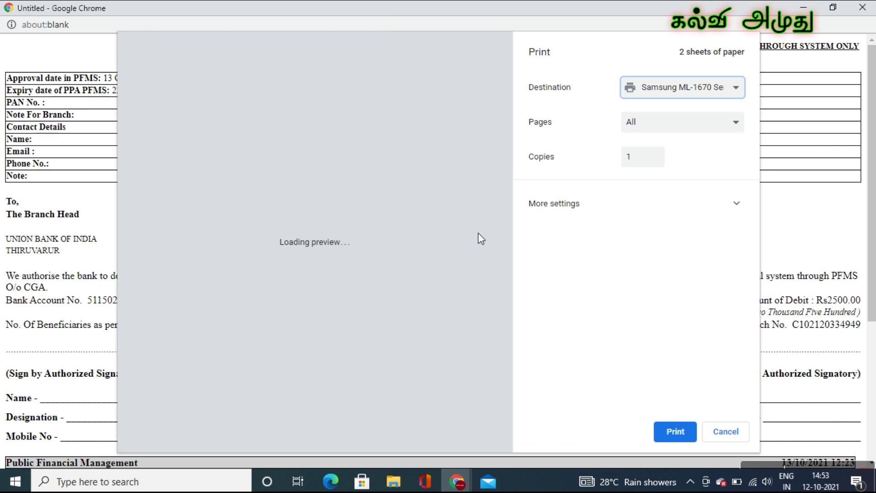
scroll(478, 233, "down", 5)
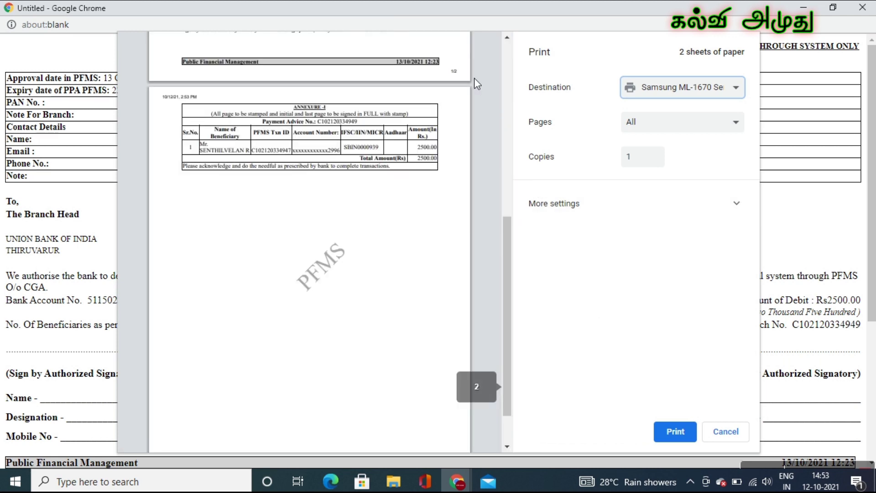
left_click(505, 178)
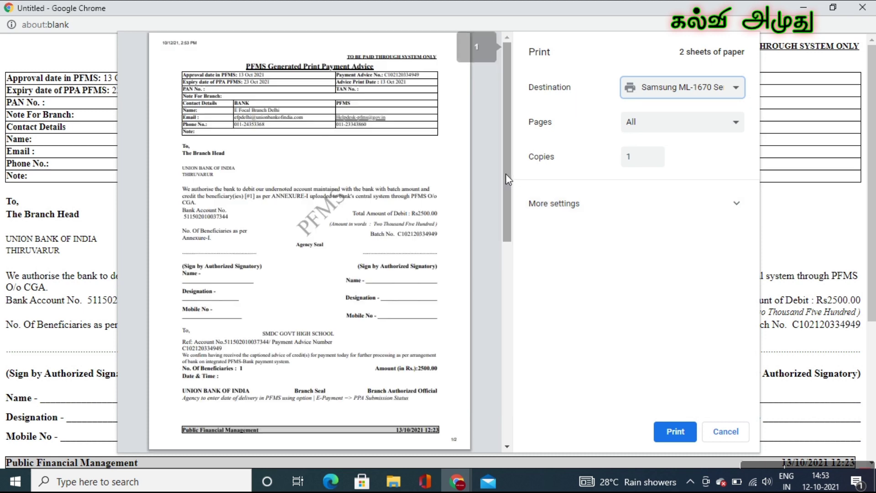